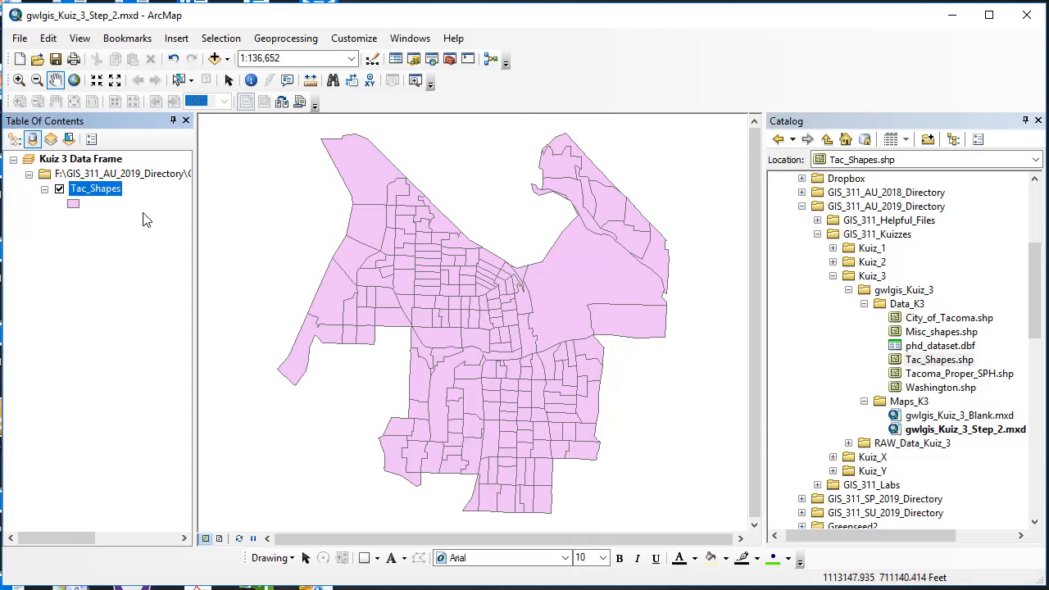
Zoom to the Tac_Shapes layer and inspect its projected coordinate system in the layer's source properties.
{"action": "right_click", "coordinate": [97, 193]}
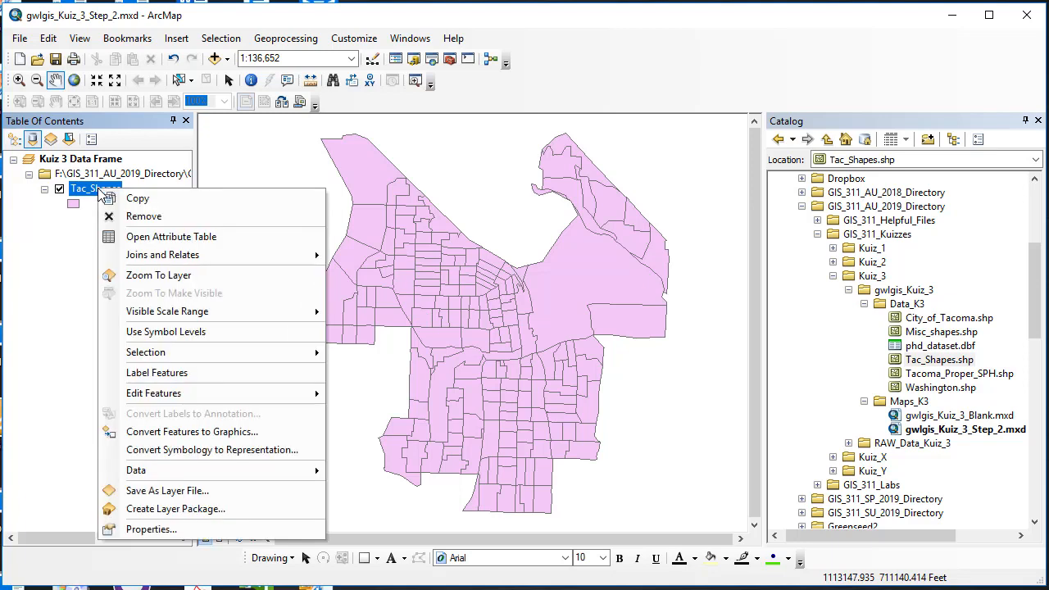
{"action": "left_click", "coordinate": [141, 281]}
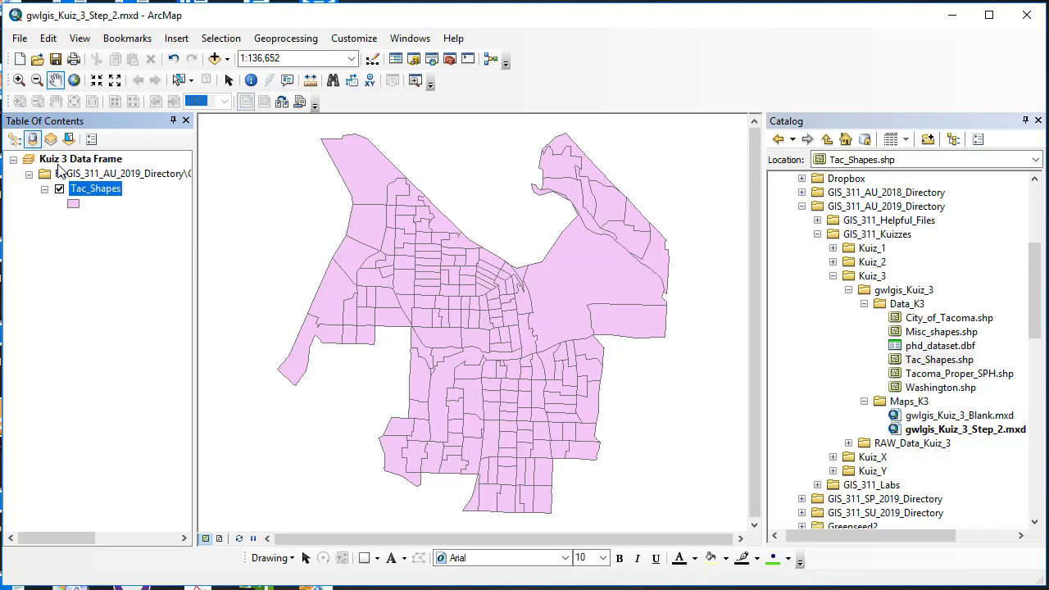
{"action": "right_click", "coordinate": [97, 193]}
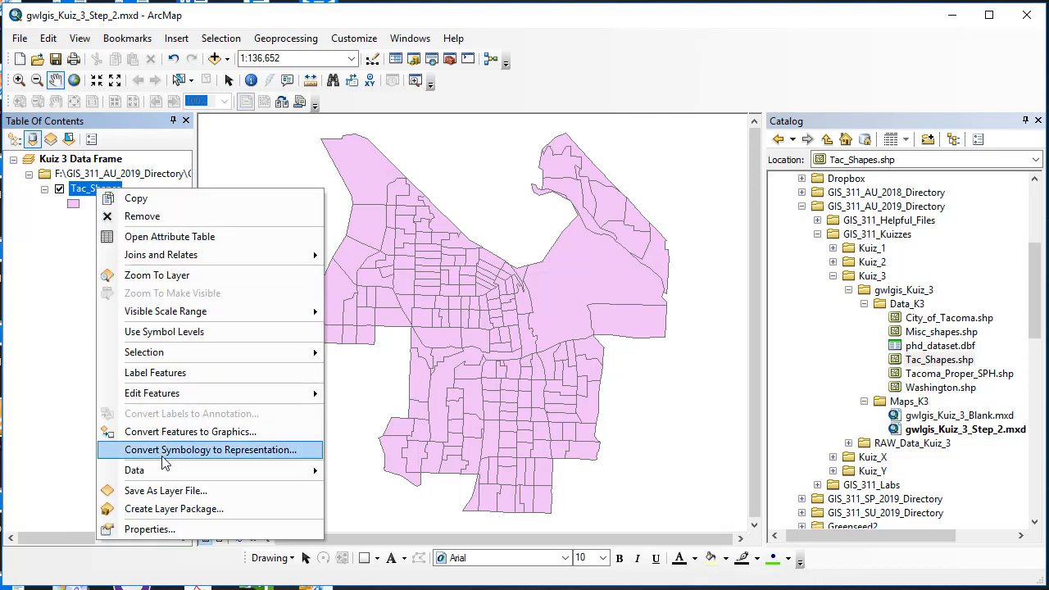
{"action": "left_click", "coordinate": [184, 529]}
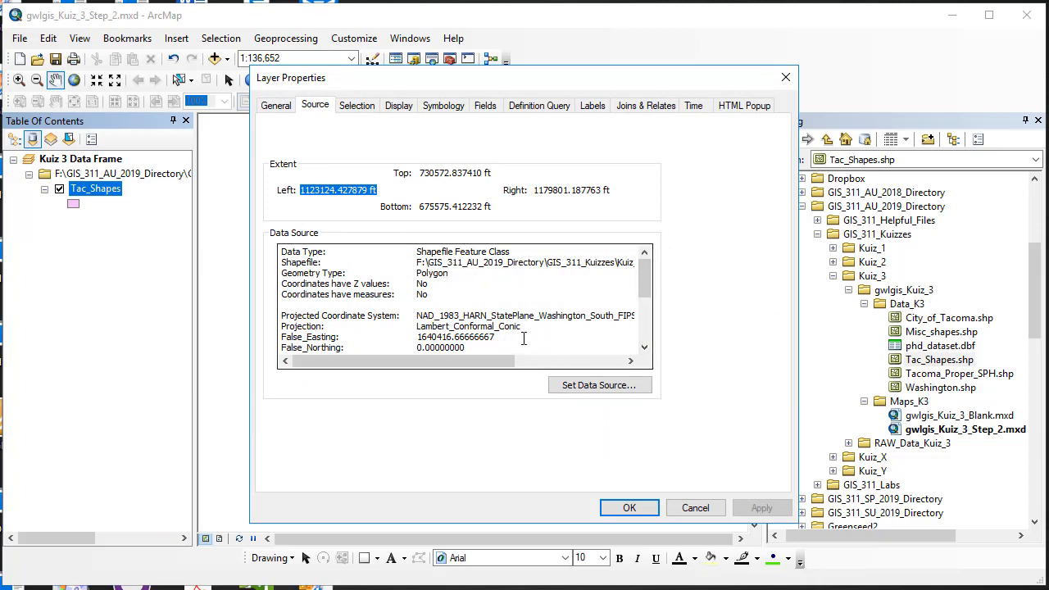
{"action": "left_click_drag", "start_coordinate": [416, 315], "coordinate": [601, 314]}
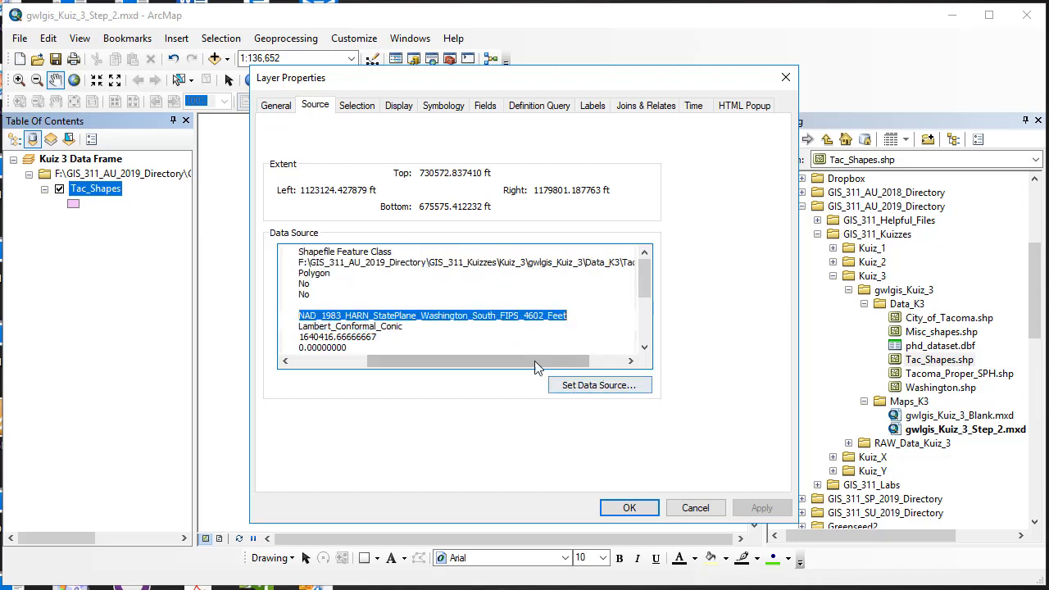
{"action": "left_click_drag", "start_coordinate": [534, 360], "coordinate": [381, 356]}
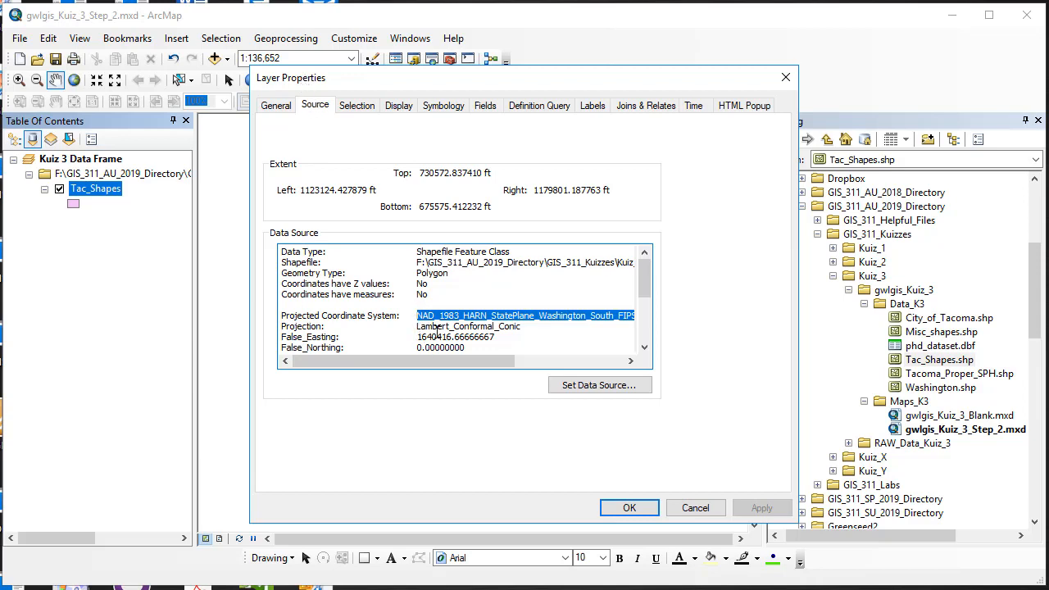
{"action": "mouse_move", "coordinate": [645, 278]}
{"action": "left_mouse_down"}
{"action": "mouse_move", "coordinate": [646, 322]}
{"action": "mouse_move", "coordinate": [646, 264]}
{"action": "left_mouse_up"}
{"action": "left_click", "coordinate": [630, 509]}
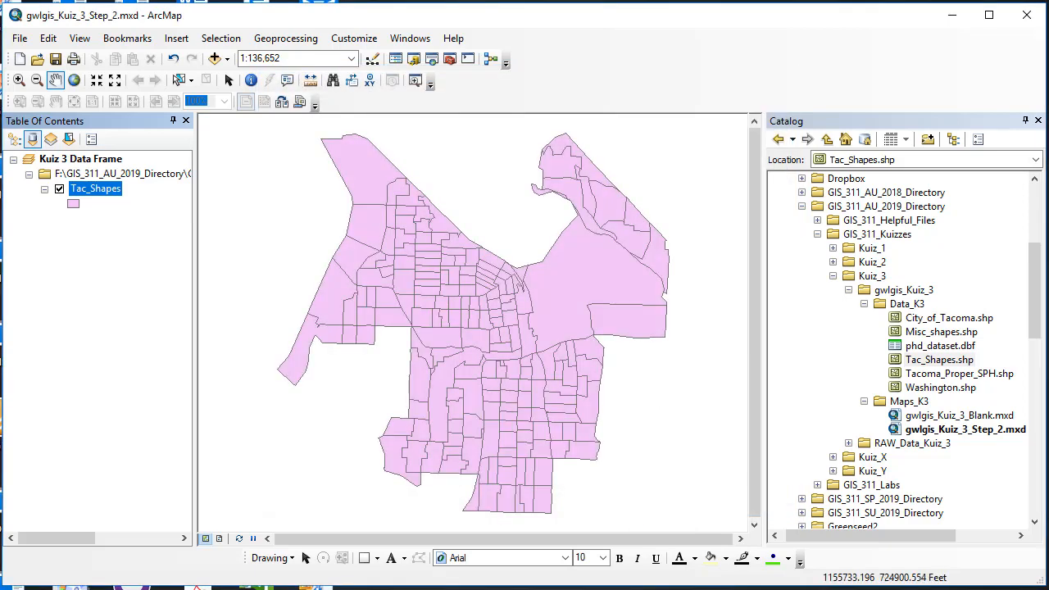
Clear the coordinate system of the Kuiz 3 Data Frame and reopen its properties to check it.
{"action": "right_click", "coordinate": [95, 164]}
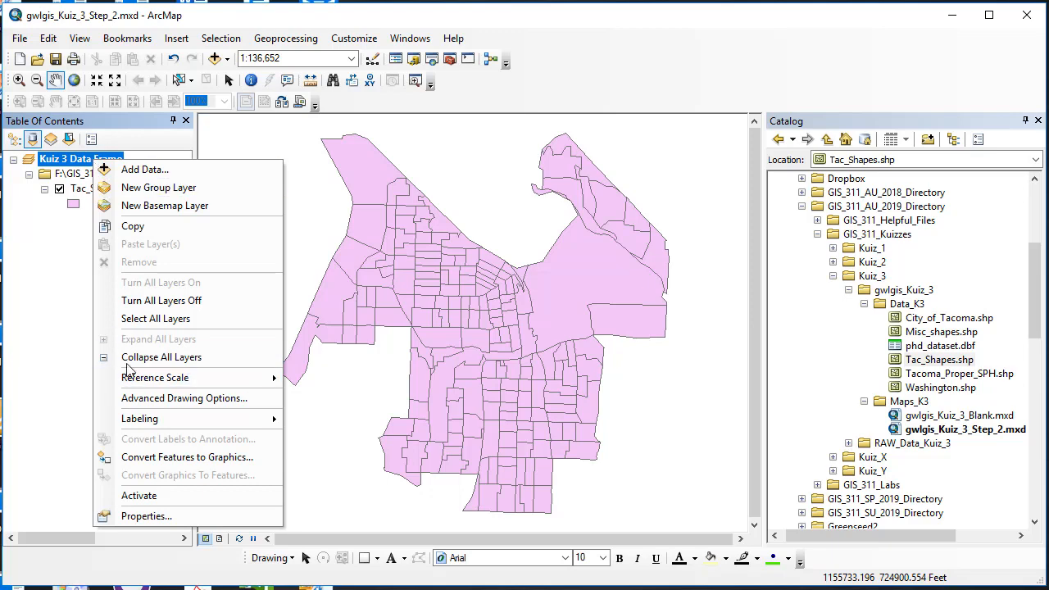
{"action": "left_click", "coordinate": [143, 516]}
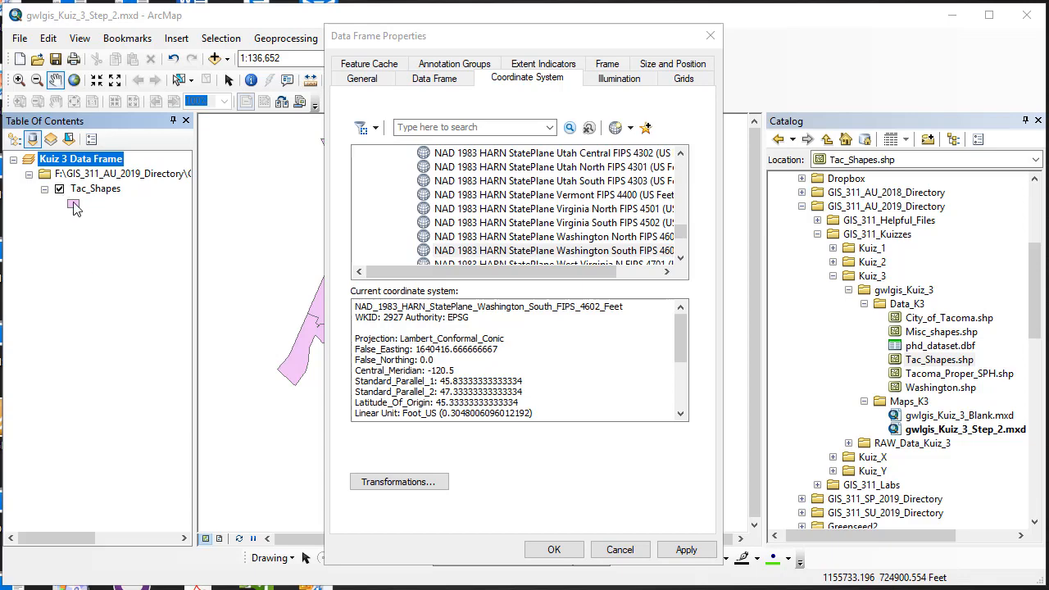
{"action": "left_click", "coordinate": [554, 551]}
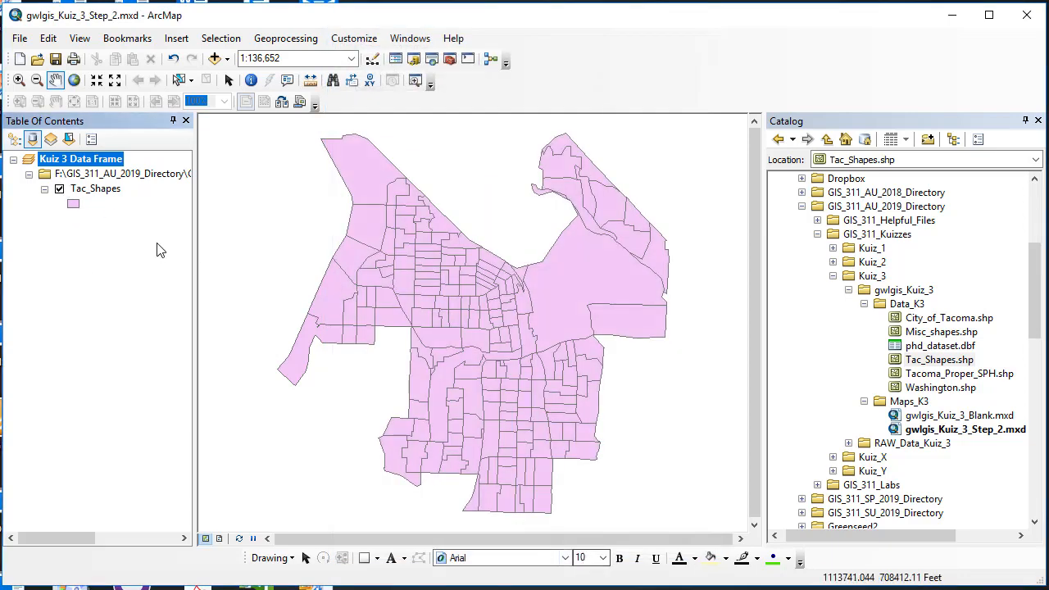
{"action": "right_click", "coordinate": [105, 168]}
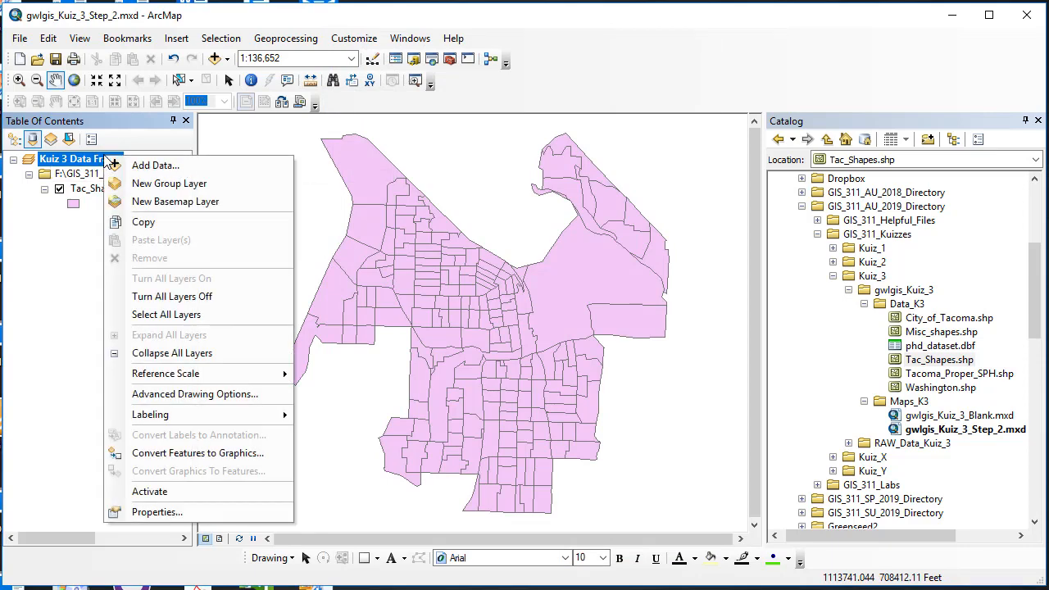
{"action": "left_click", "coordinate": [169, 509]}
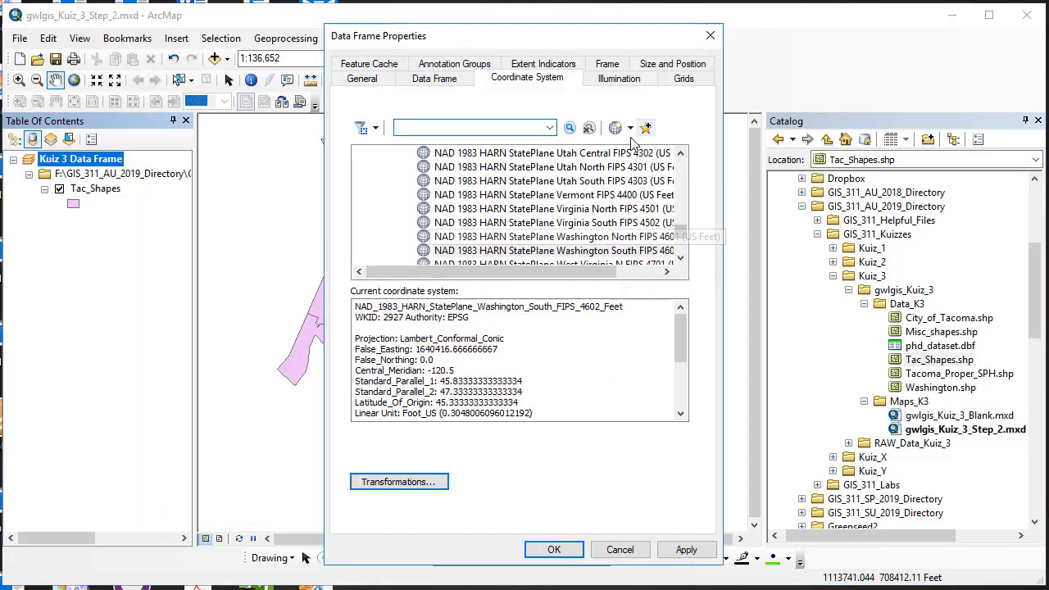
{"action": "left_click", "coordinate": [630, 128]}
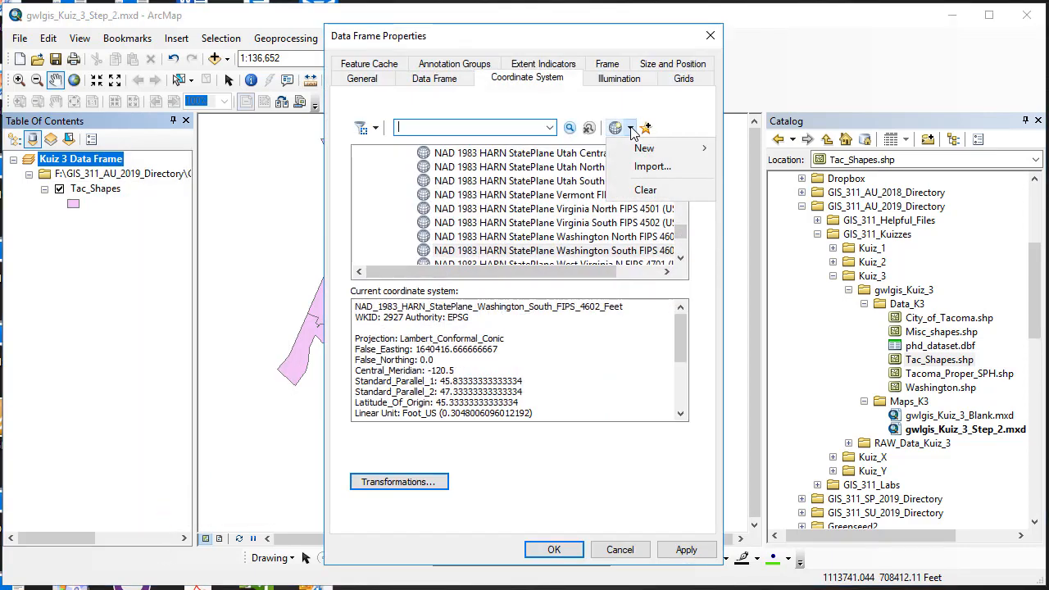
{"action": "left_click", "coordinate": [647, 190]}
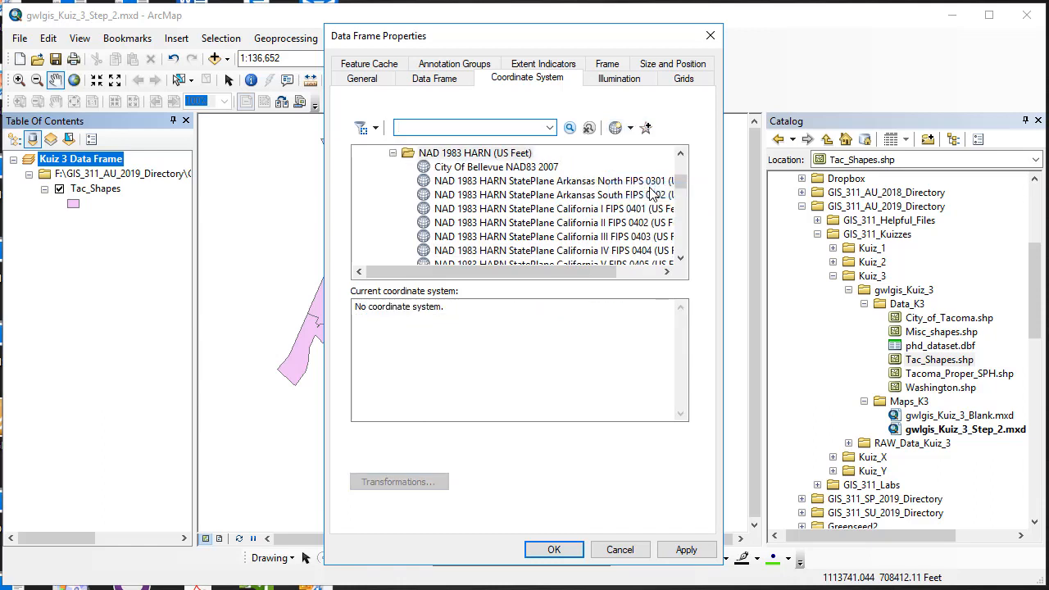
{"action": "left_click", "coordinate": [558, 551]}
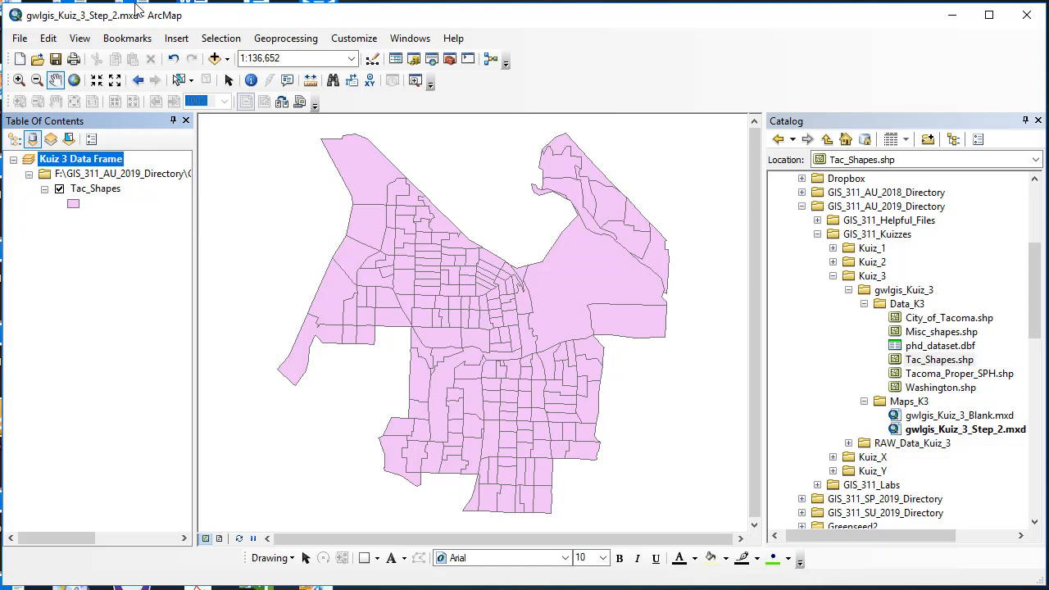
{"action": "right_click", "coordinate": [105, 161]}
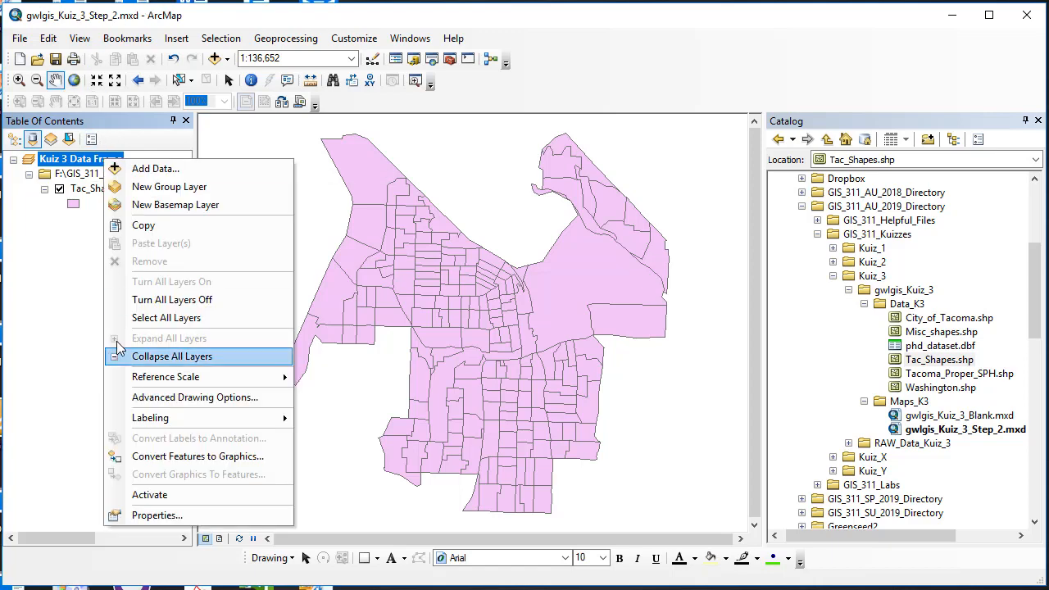
{"action": "left_click", "coordinate": [157, 515]}
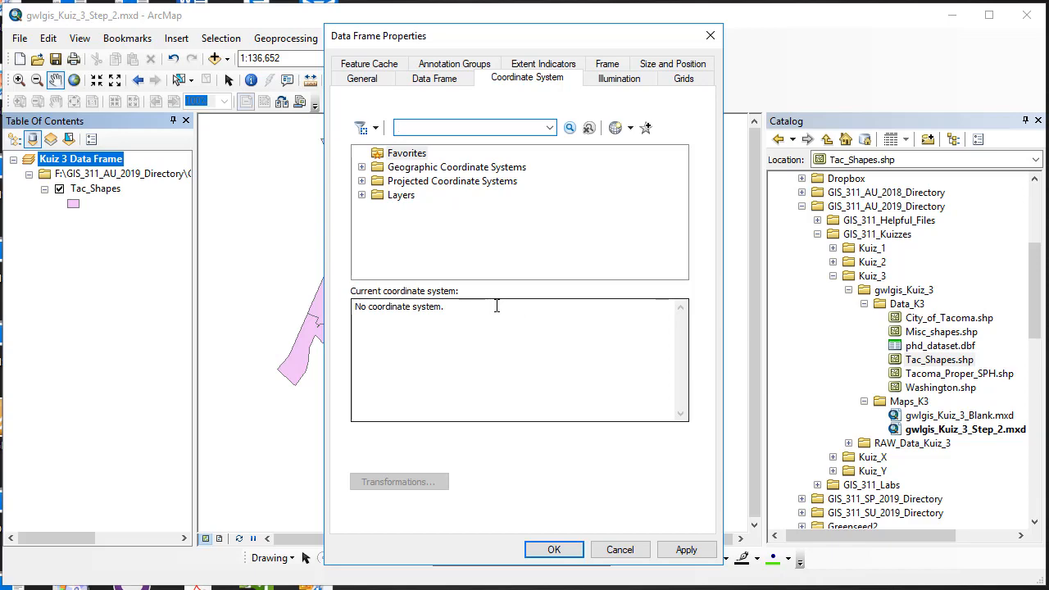
{"action": "left_click", "coordinate": [619, 549]}
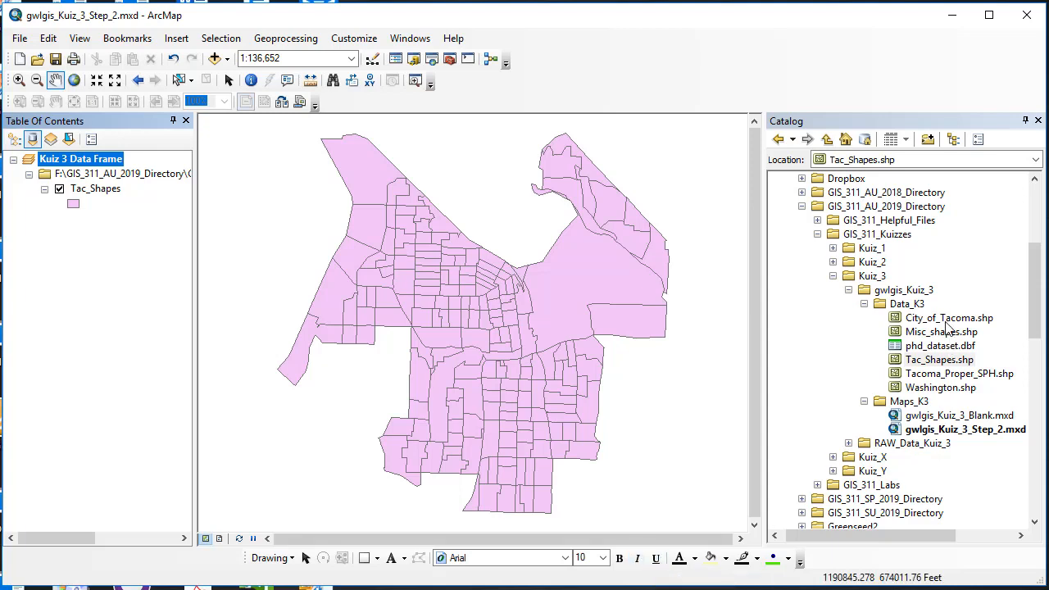
Add Tacoma_Proper_SPH.shp from the Data_K3 folder to the map and zoom to that layer.
{"action": "left_click", "coordinate": [943, 375]}
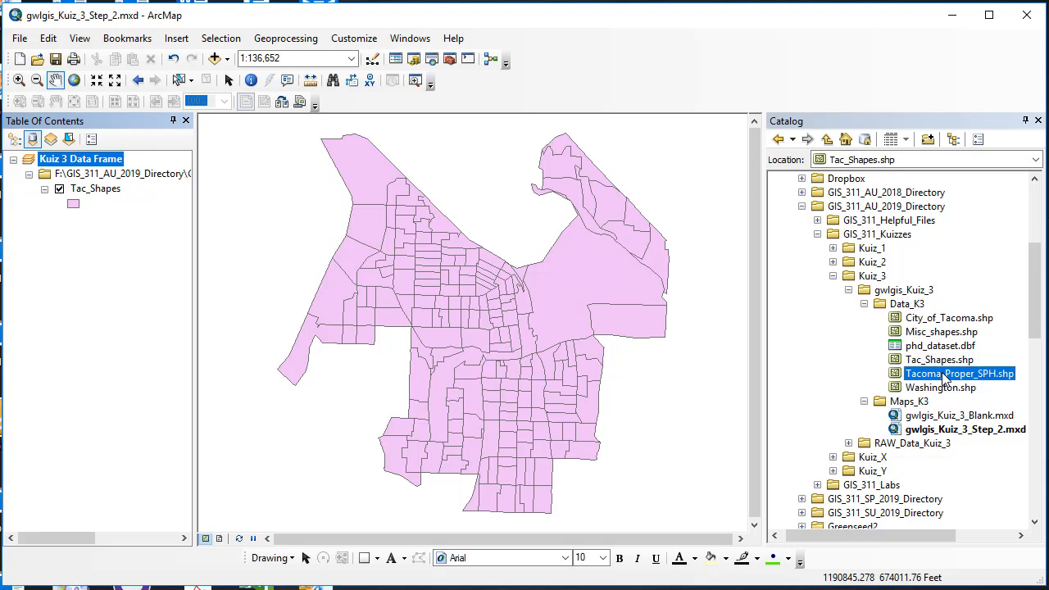
{"action": "left_click_drag", "start_coordinate": [943, 375], "coordinate": [577, 358]}
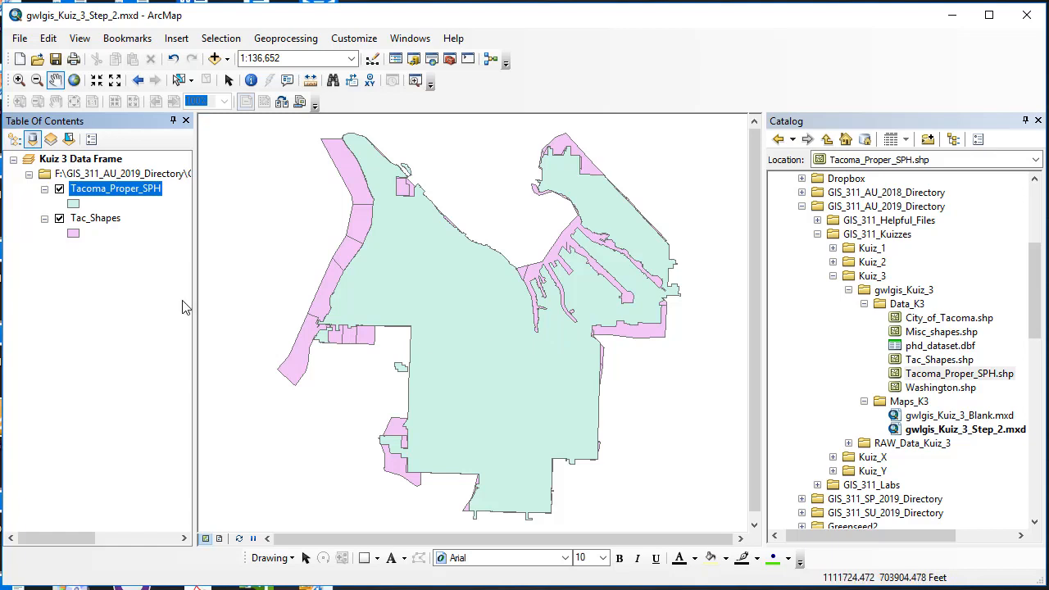
{"action": "right_click", "coordinate": [129, 189]}
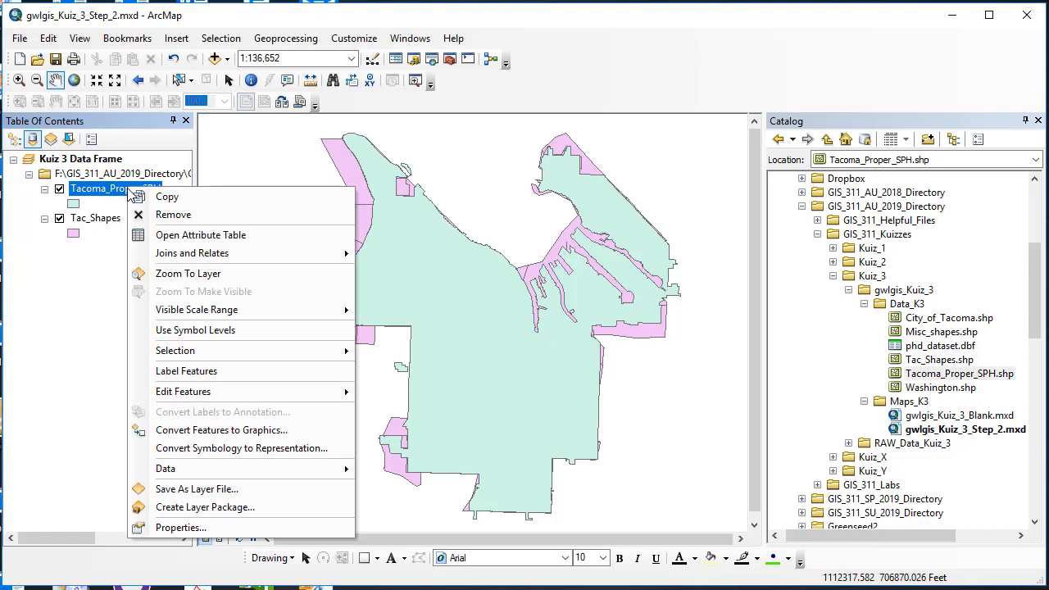
{"action": "left_click", "coordinate": [177, 274]}
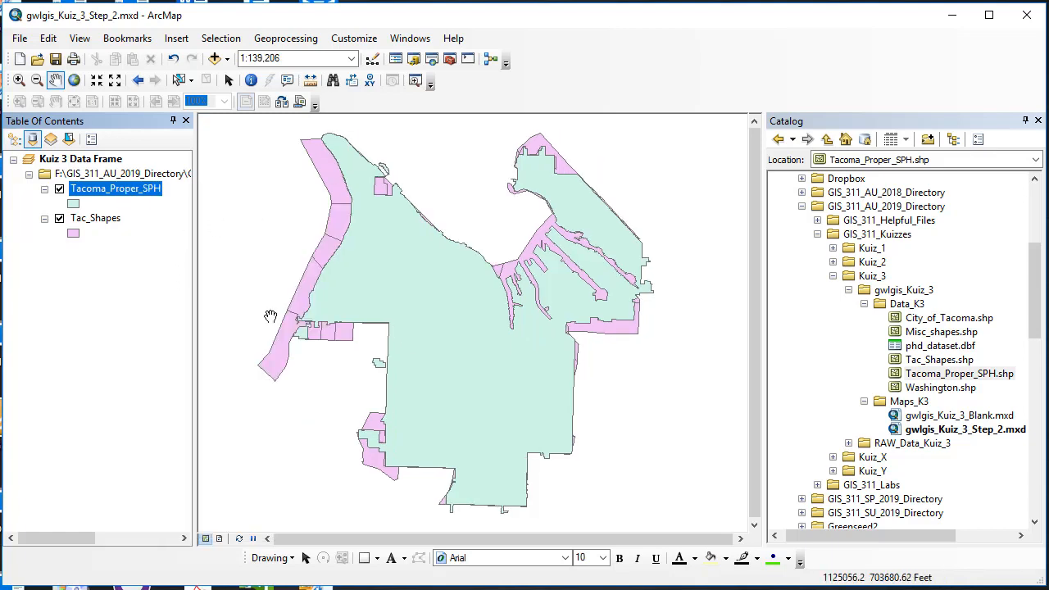
Toggle the Tac_Shapes layer off and back on to compare it with Tacoma_Proper_SPH.
{"action": "left_click", "coordinate": [59, 220]}
{"action": "left_click", "coordinate": [59, 225]}
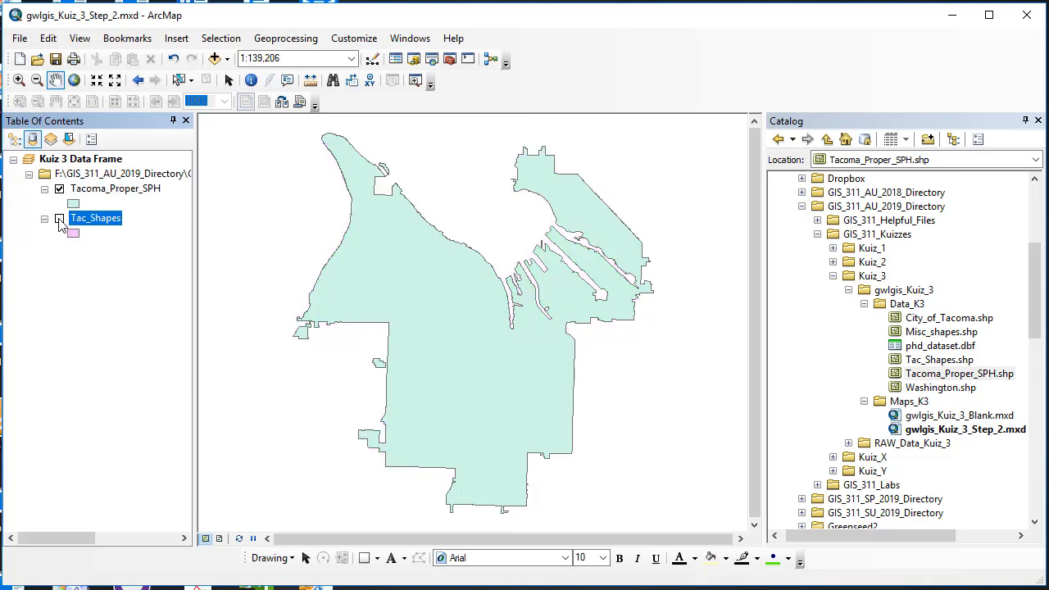
{"action": "left_click", "coordinate": [59, 220]}
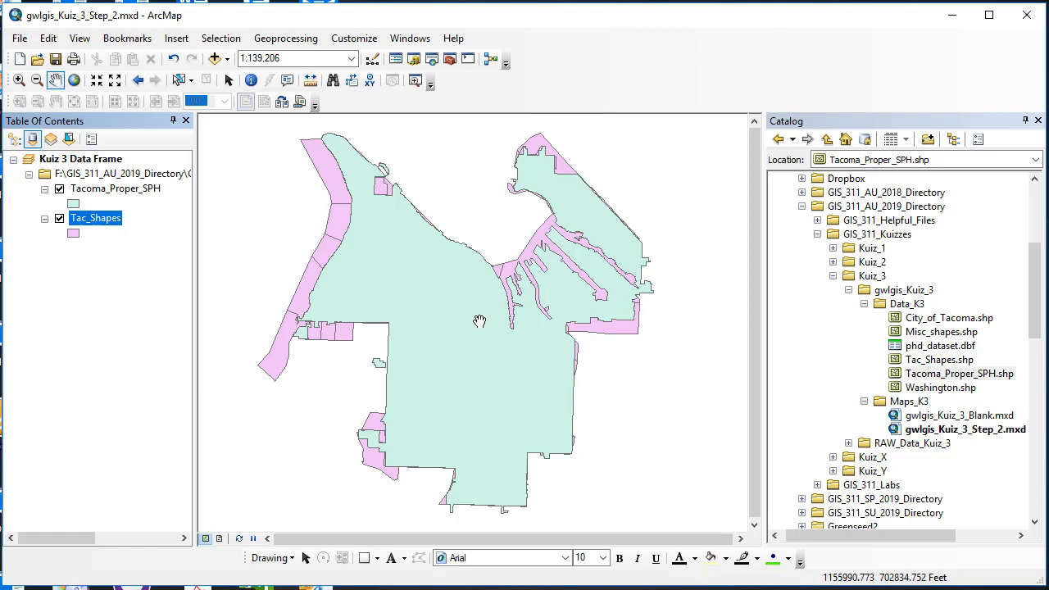
Inspect the source coordinate system of the Tacoma_Proper_SPH layer in its properties.
{"action": "right_click", "coordinate": [103, 192]}
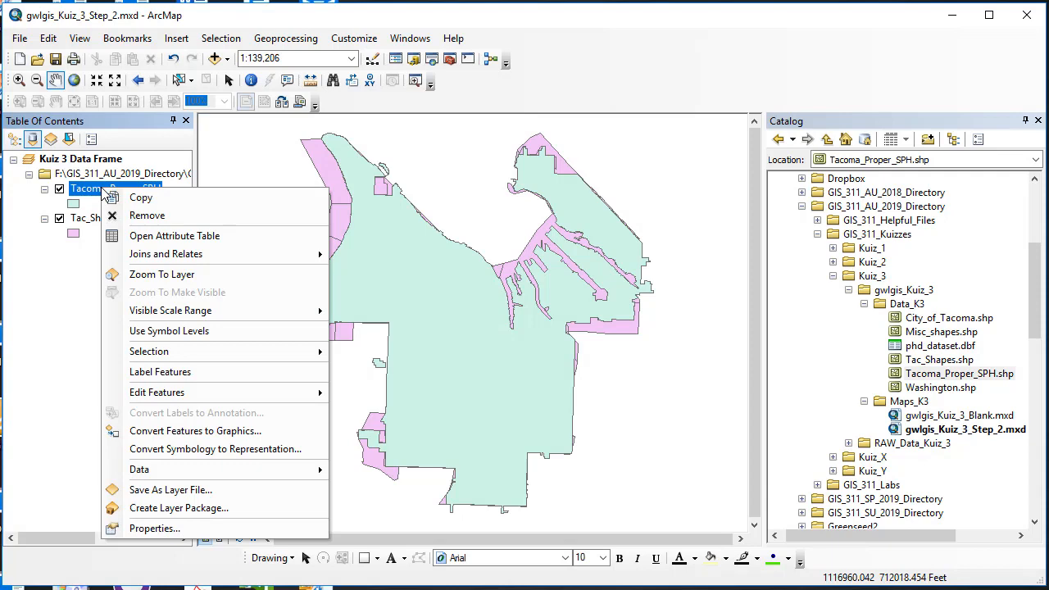
{"action": "left_click", "coordinate": [177, 530]}
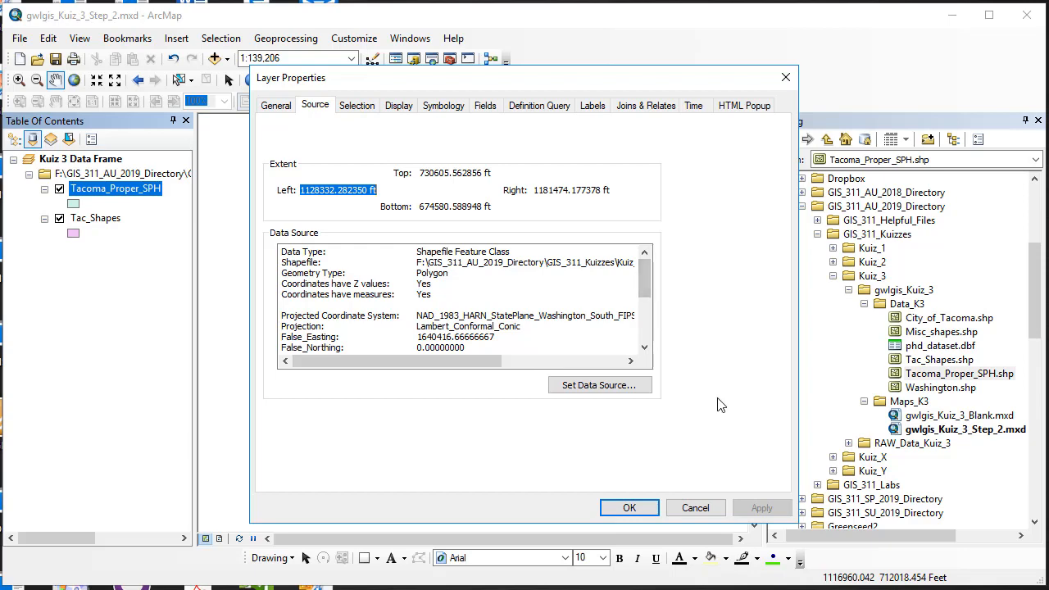
{"action": "left_click", "coordinate": [630, 507]}
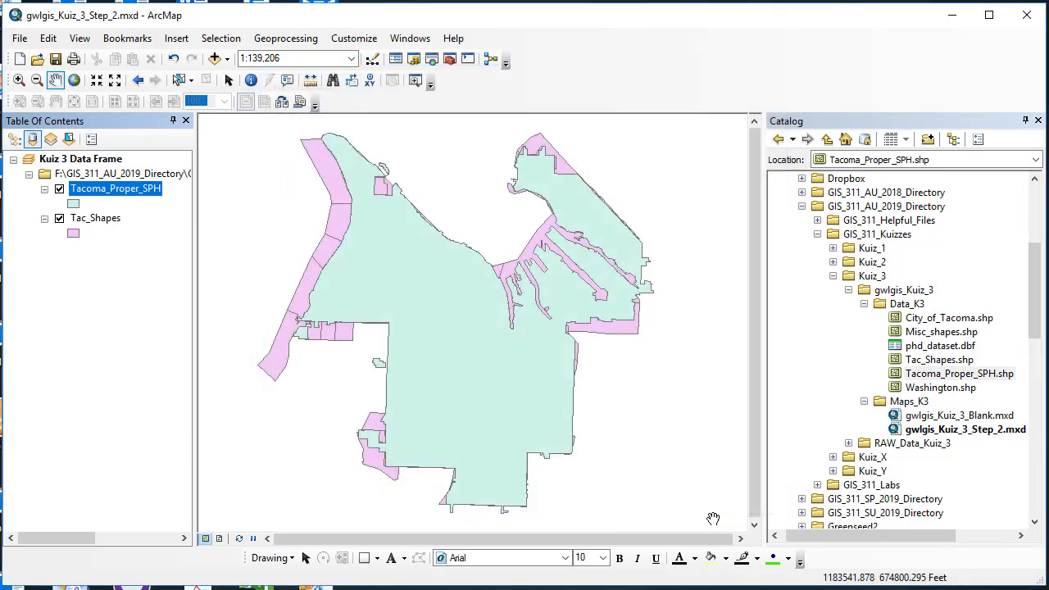
Clear the data frame's coordinate system again and apply the change.
{"action": "right_click", "coordinate": [105, 162]}
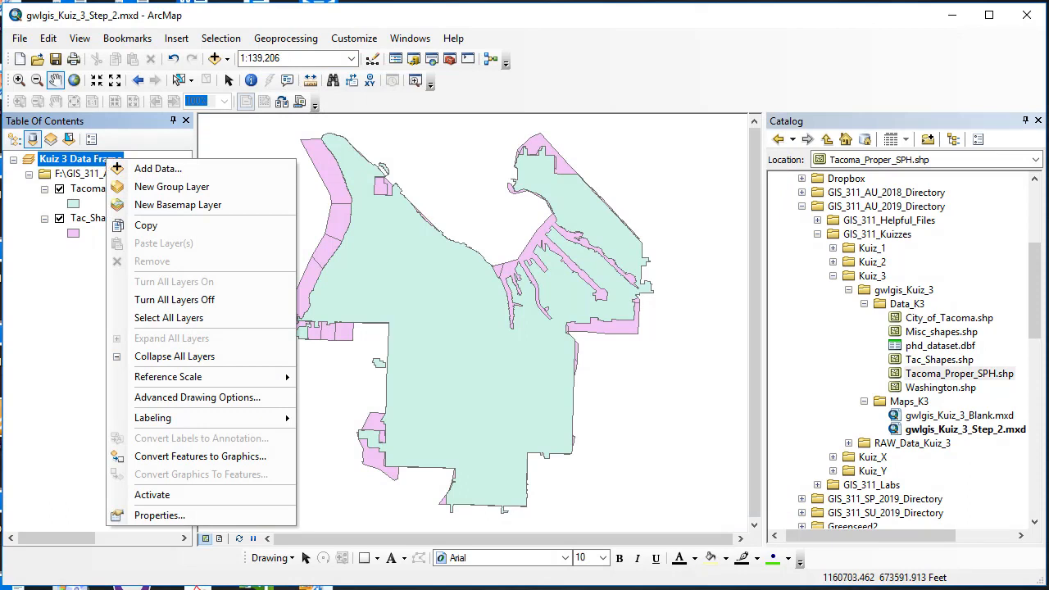
{"action": "key", "text": "Escape"}
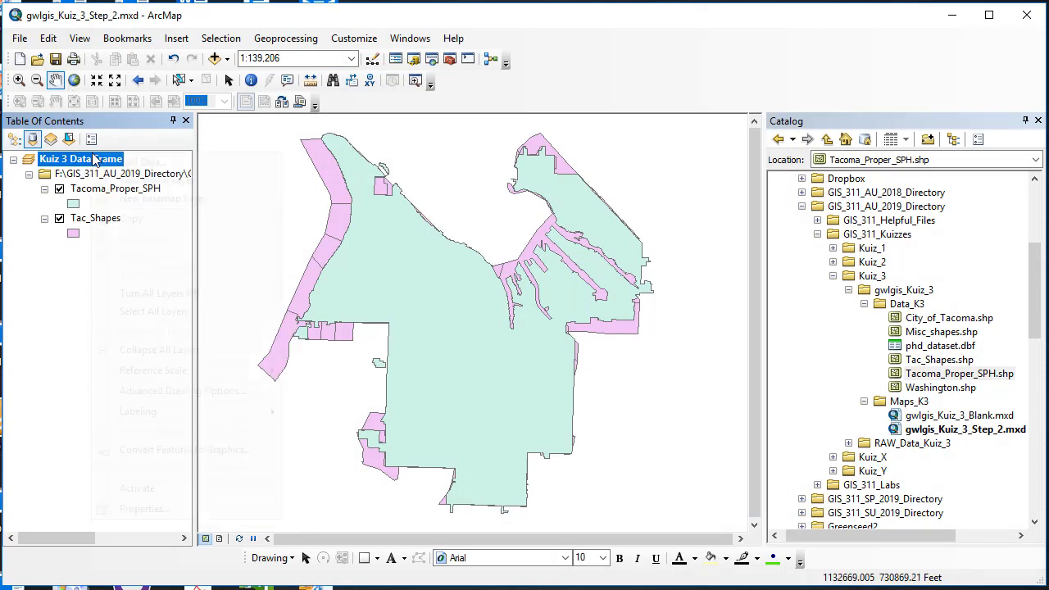
{"action": "right_click", "coordinate": [94, 157]}
{"action": "left_click", "coordinate": [192, 508]}
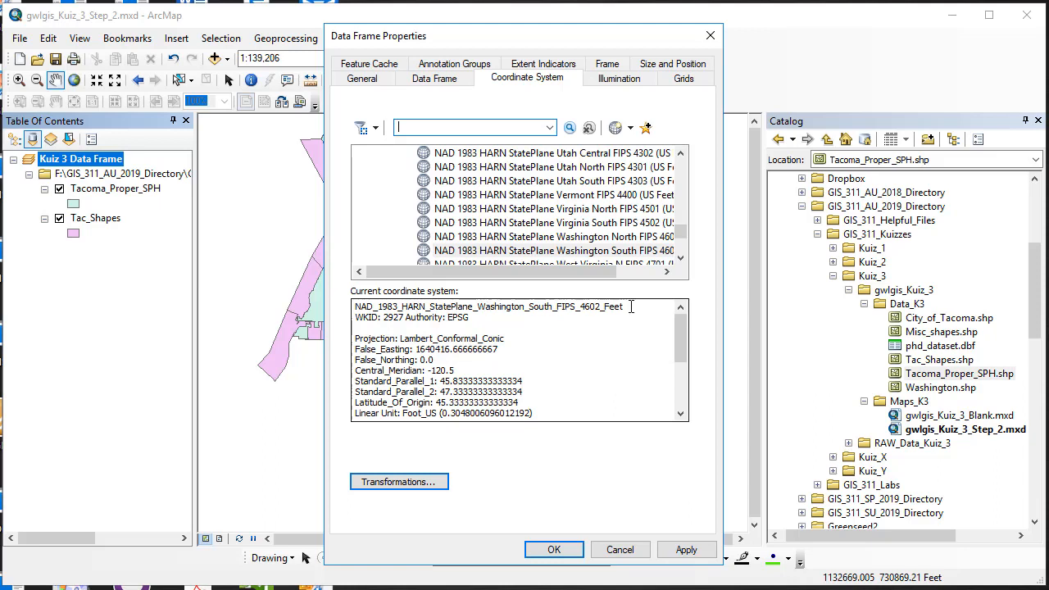
{"action": "left_click", "coordinate": [628, 128]}
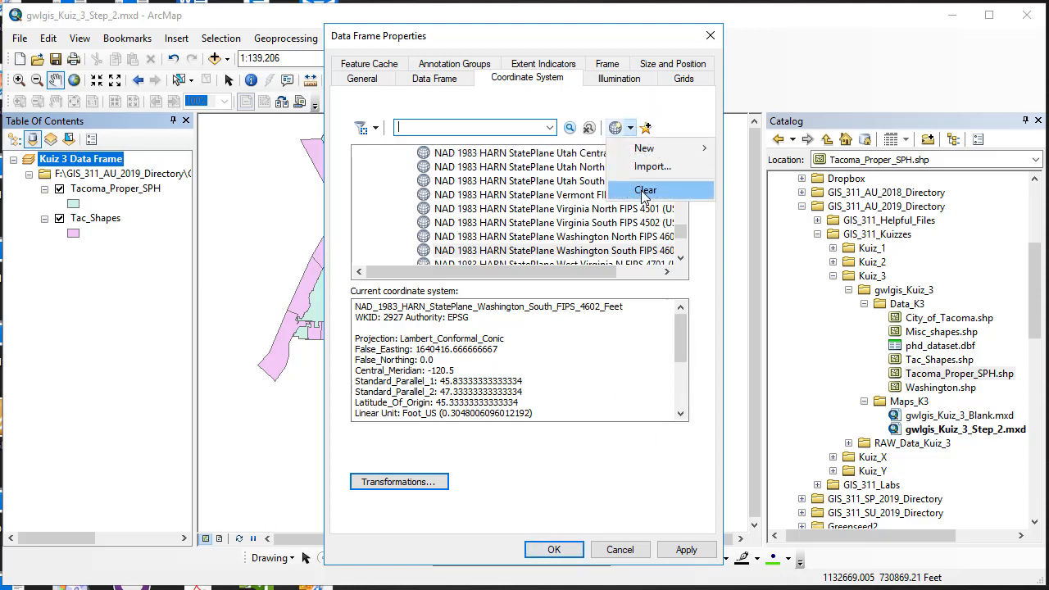
{"action": "left_click", "coordinate": [644, 192]}
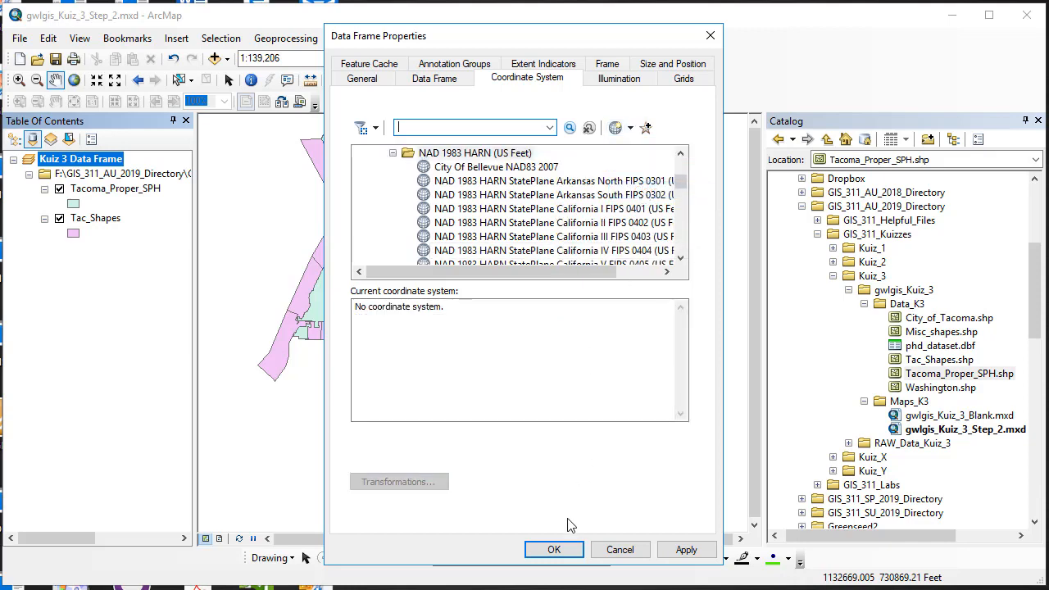
{"action": "left_click", "coordinate": [681, 549]}
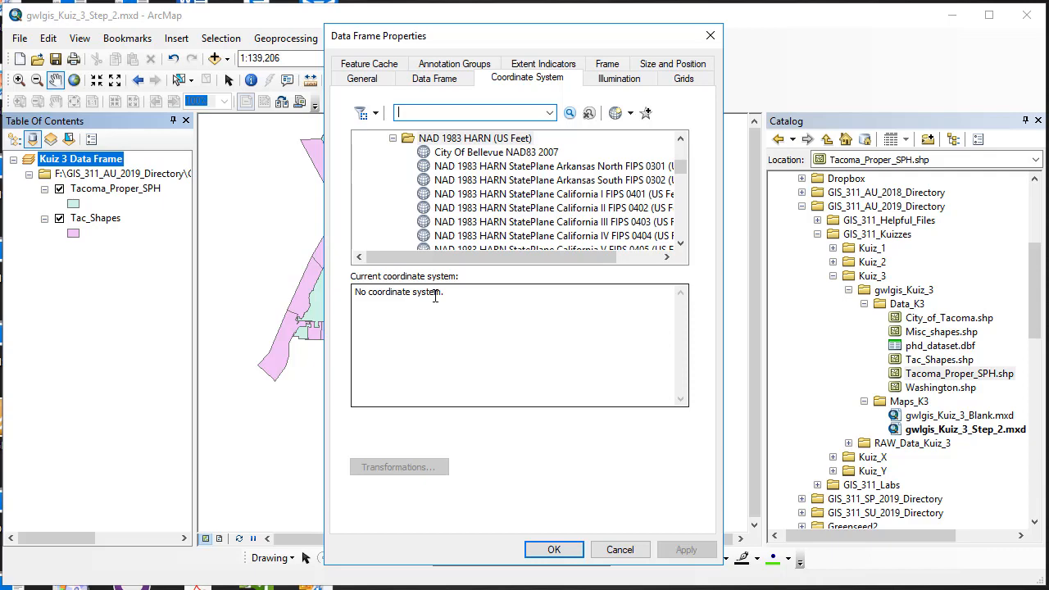
{"action": "left_click", "coordinate": [554, 551]}
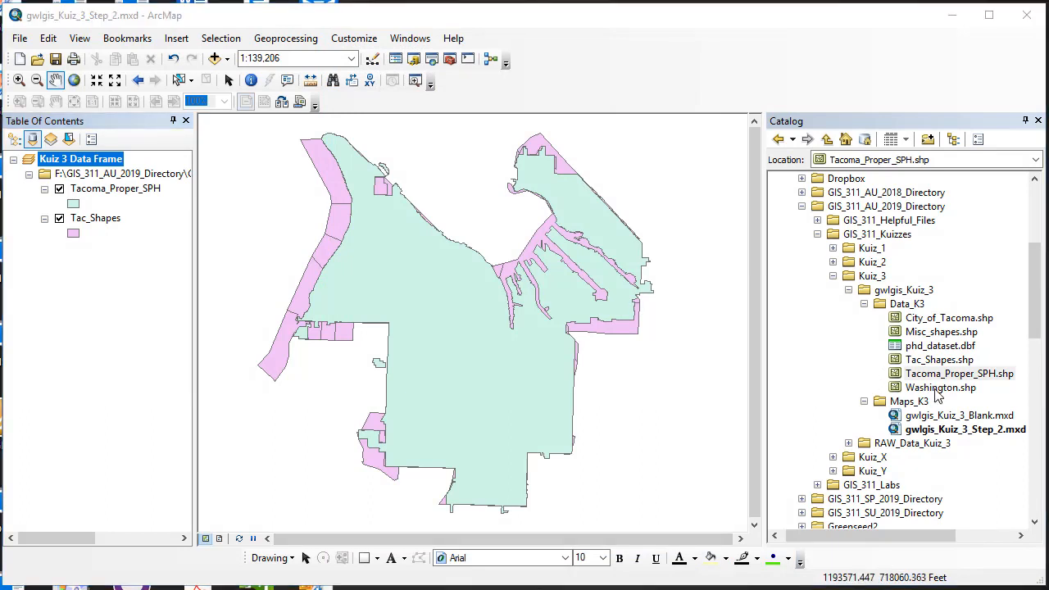
Add Washington.shp from the Data_K3 folder to the map.
{"action": "left_click_drag", "start_coordinate": [938, 390], "coordinate": [507, 347]}
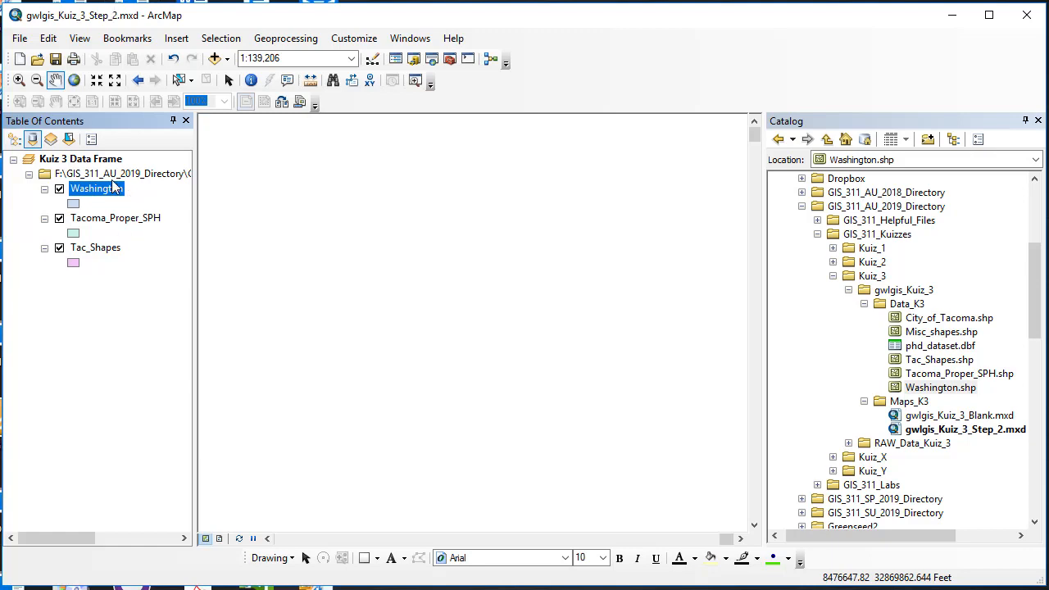
Zoom to the Washington layer and move it to the bottom of the layer drawing order.
{"action": "right_click", "coordinate": [102, 199]}
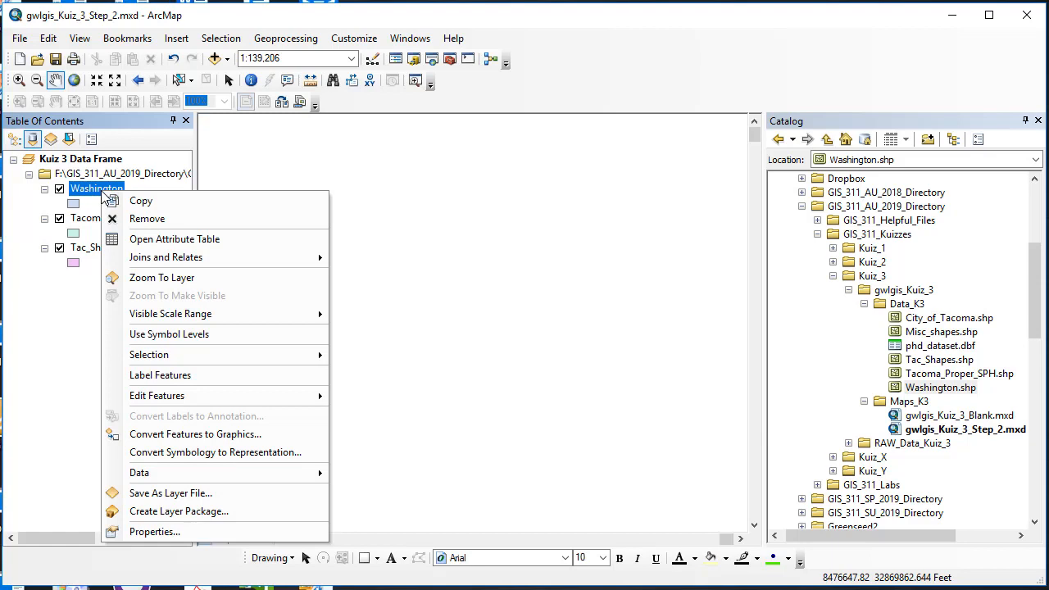
{"action": "left_click", "coordinate": [163, 278]}
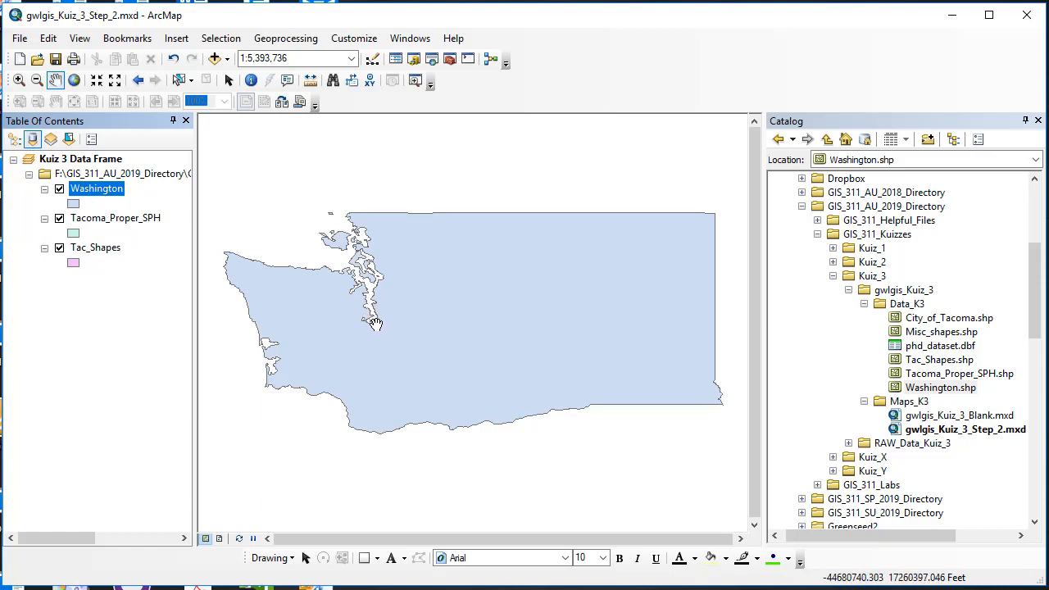
{"action": "left_click", "coordinate": [14, 141]}
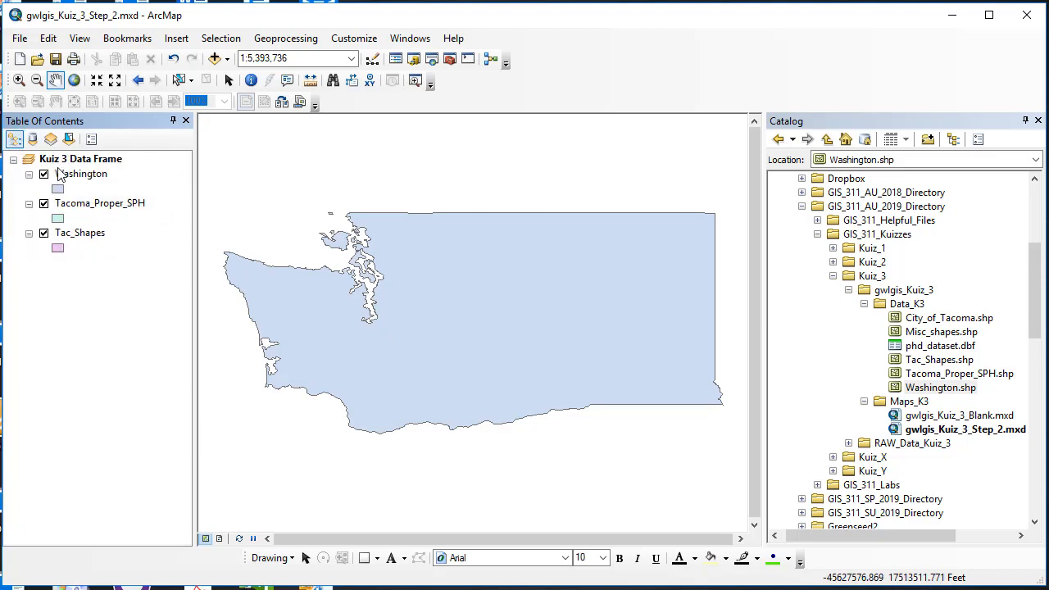
{"action": "mouse_move", "coordinate": [78, 174]}
{"action": "left_mouse_down"}
{"action": "mouse_move", "coordinate": [70, 257]}
{"action": "mouse_move", "coordinate": [68, 246]}
{"action": "left_mouse_up"}
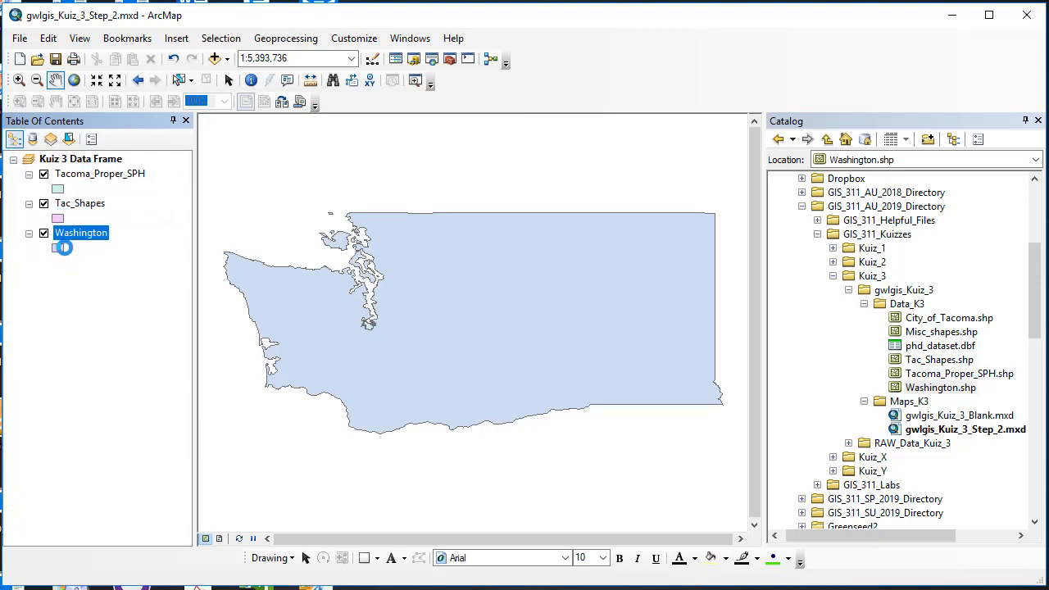
Inspect the source coordinate system of the Washington layer in its properties around the Tacoma area.
{"action": "left_click", "coordinate": [18, 79]}
{"action": "left_click_drag", "start_coordinate": [355, 313], "coordinate": [391, 345]}
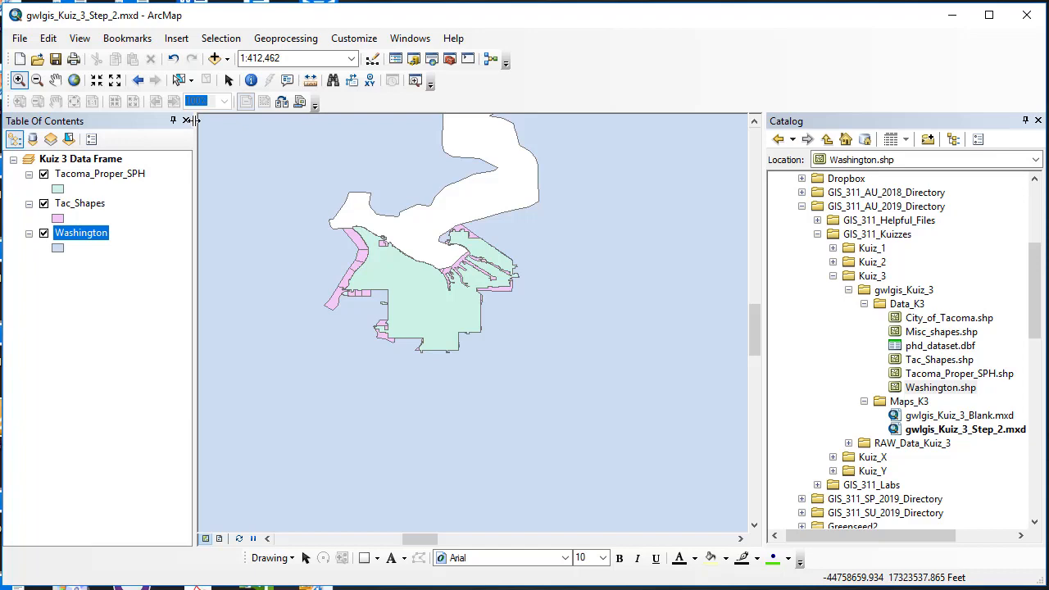
{"action": "right_click", "coordinate": [90, 233]}
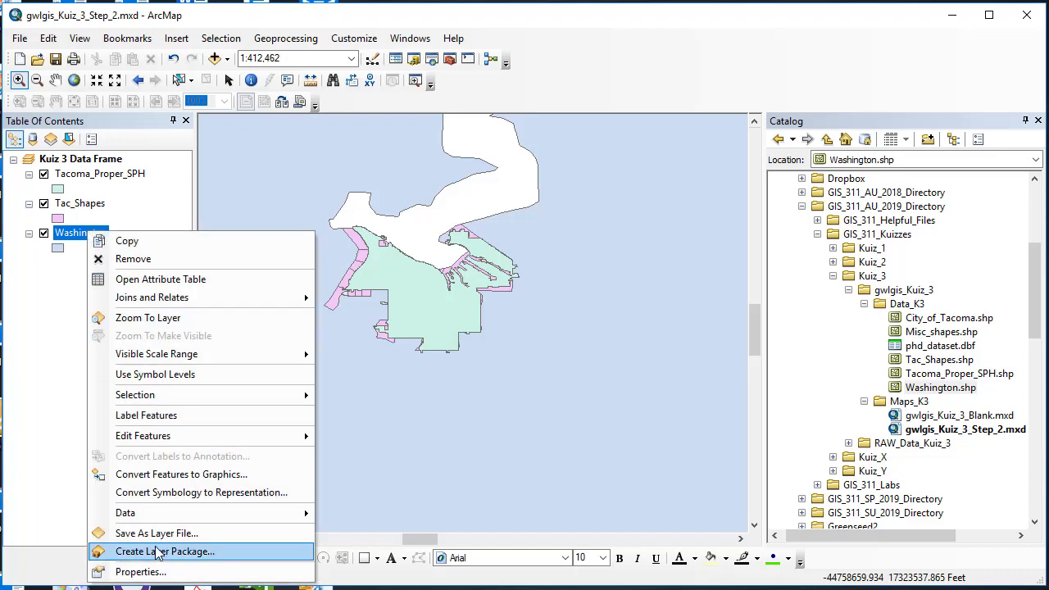
{"action": "left_click", "coordinate": [141, 571]}
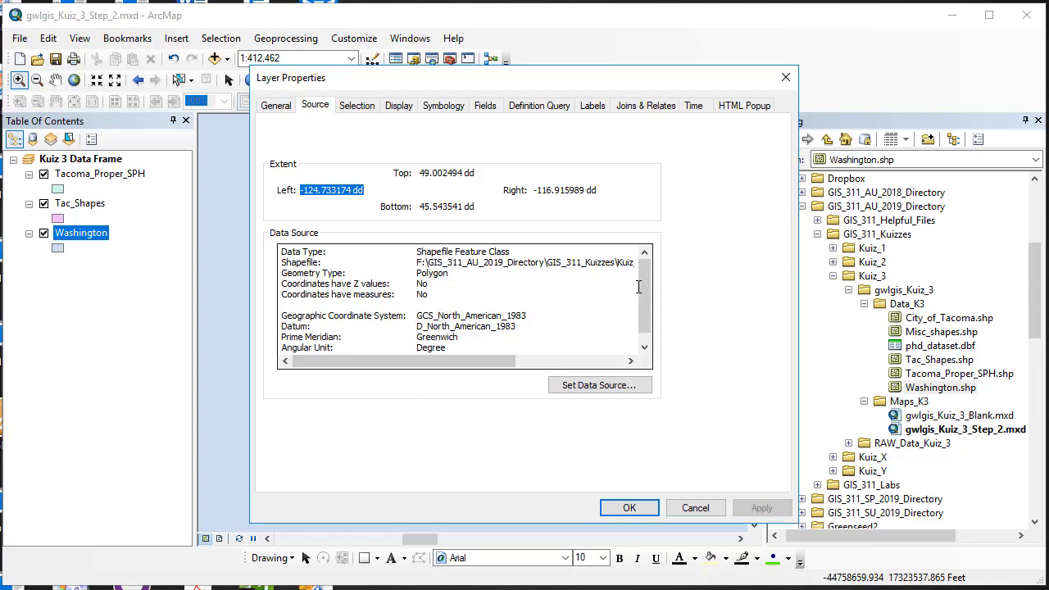
{"action": "mouse_move", "coordinate": [646, 293]}
{"action": "left_mouse_down"}
{"action": "mouse_move", "coordinate": [649, 329]}
{"action": "mouse_move", "coordinate": [657, 284]}
{"action": "left_mouse_up"}
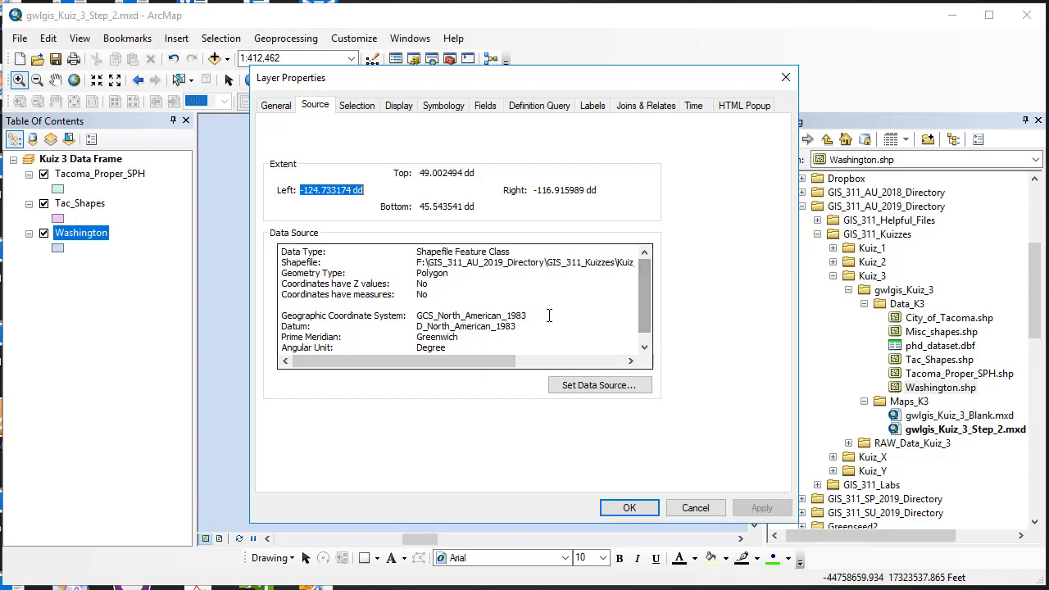
{"action": "left_click", "coordinate": [699, 505]}
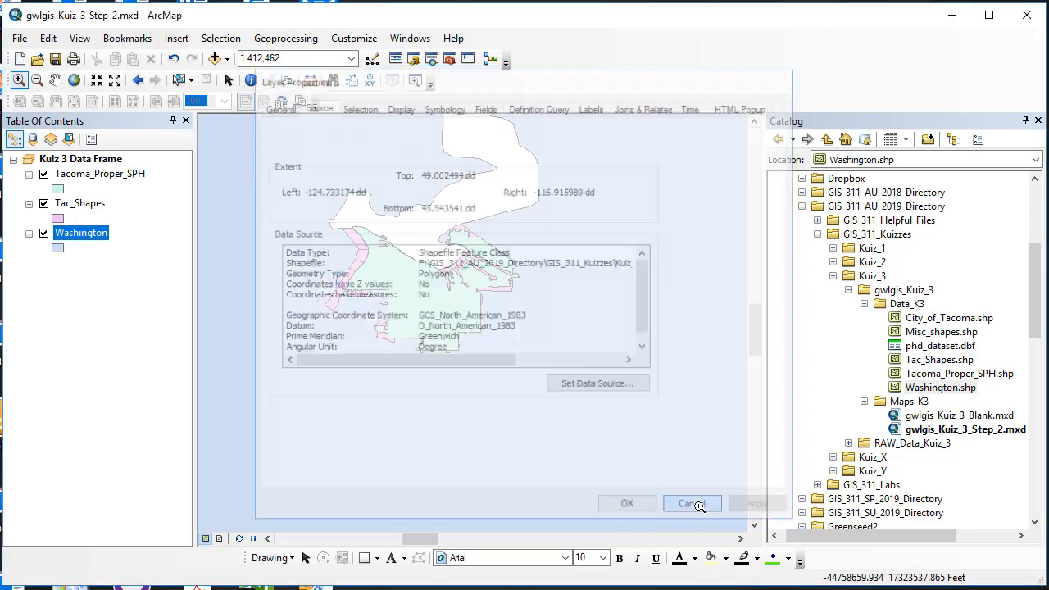
Clear the data frame's coordinate system and confirm the change.
{"action": "right_click", "coordinate": [93, 159]}
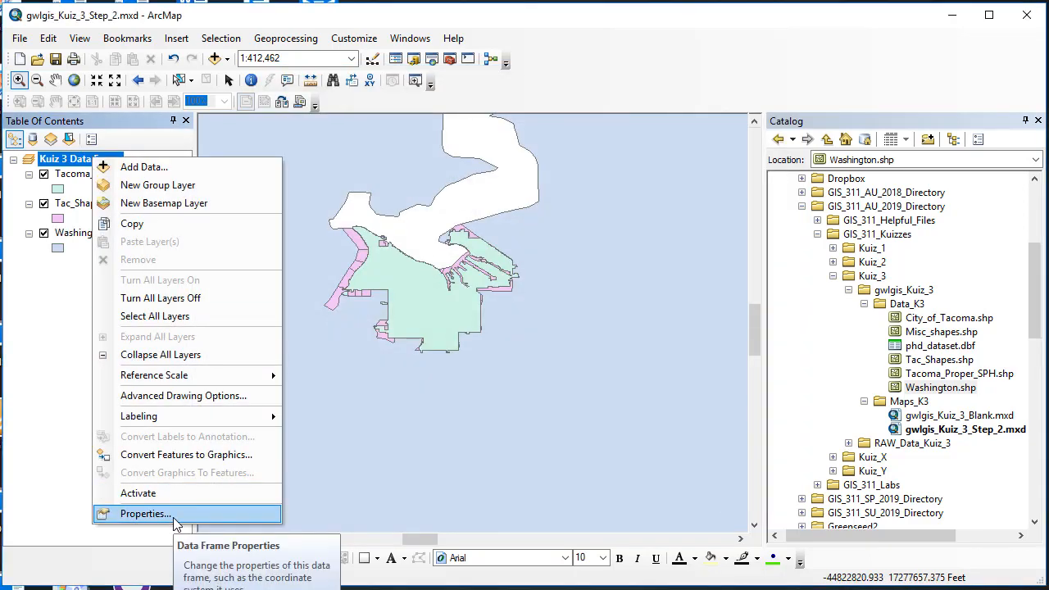
{"action": "left_click", "coordinate": [146, 514]}
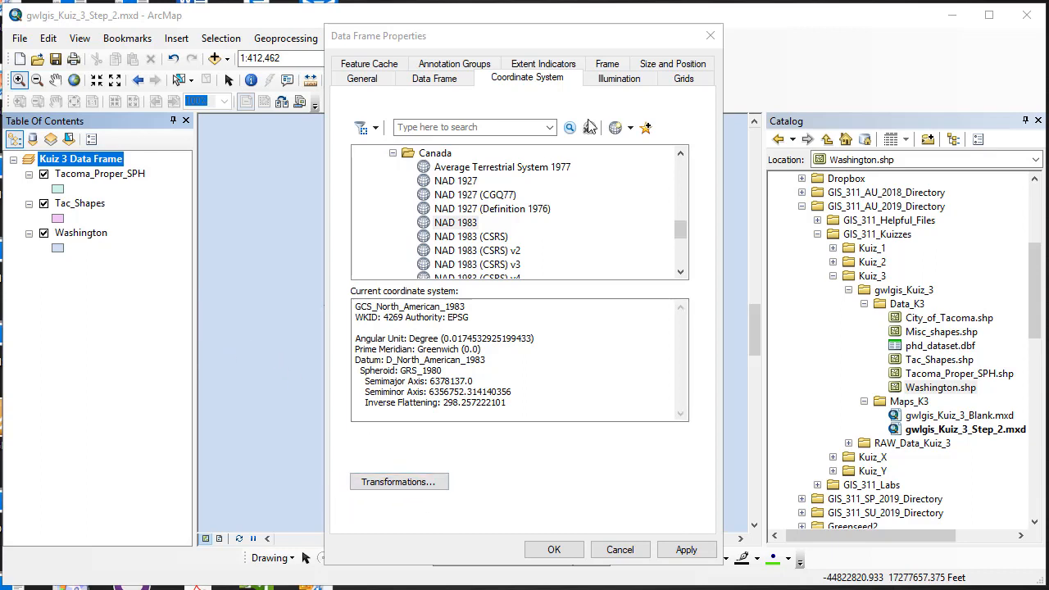
{"action": "left_click", "coordinate": [630, 129]}
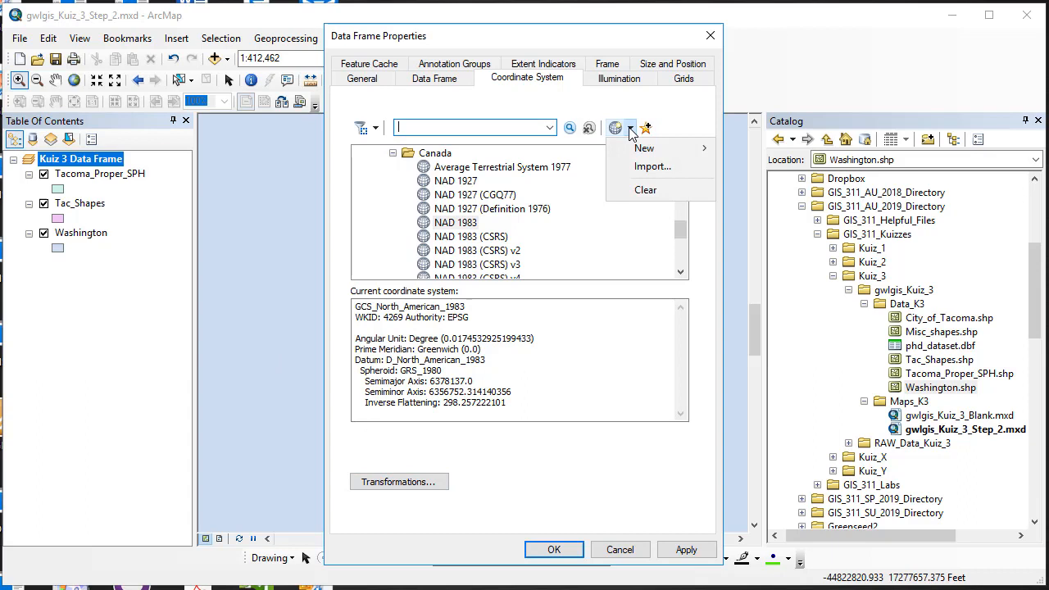
{"action": "left_click", "coordinate": [646, 191]}
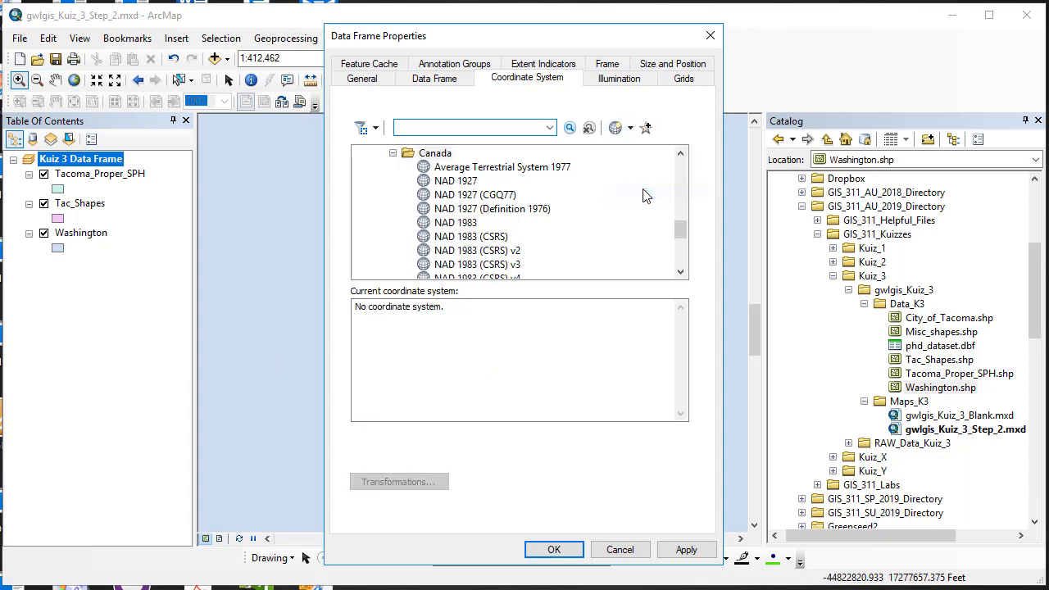
{"action": "left_click", "coordinate": [555, 550]}
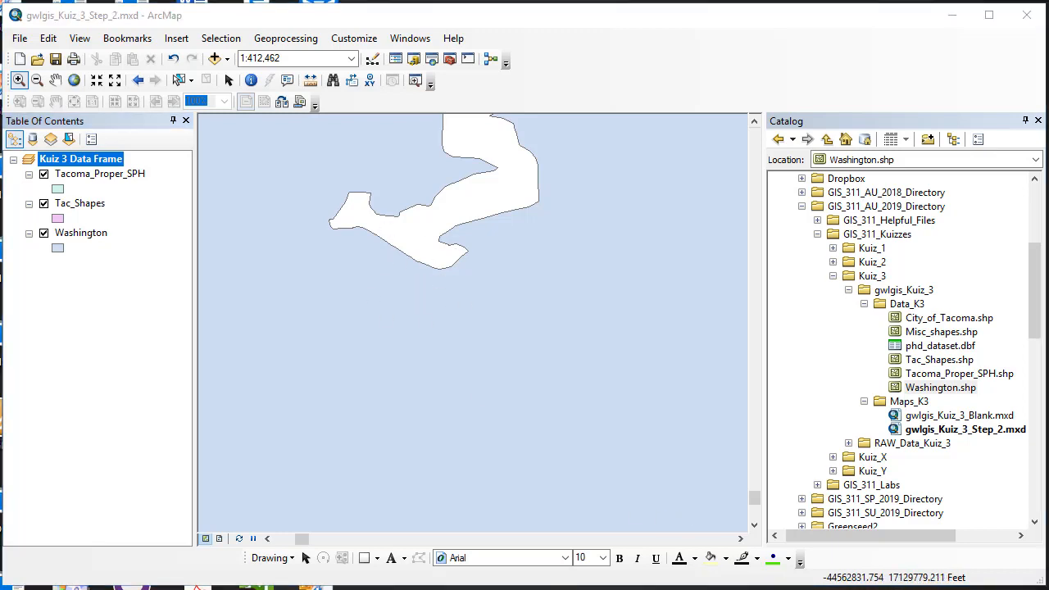
Compare the Tac_Shapes and Washington layers by zooming to each layer and to the full extent.
{"action": "right_click", "coordinate": [87, 207]}
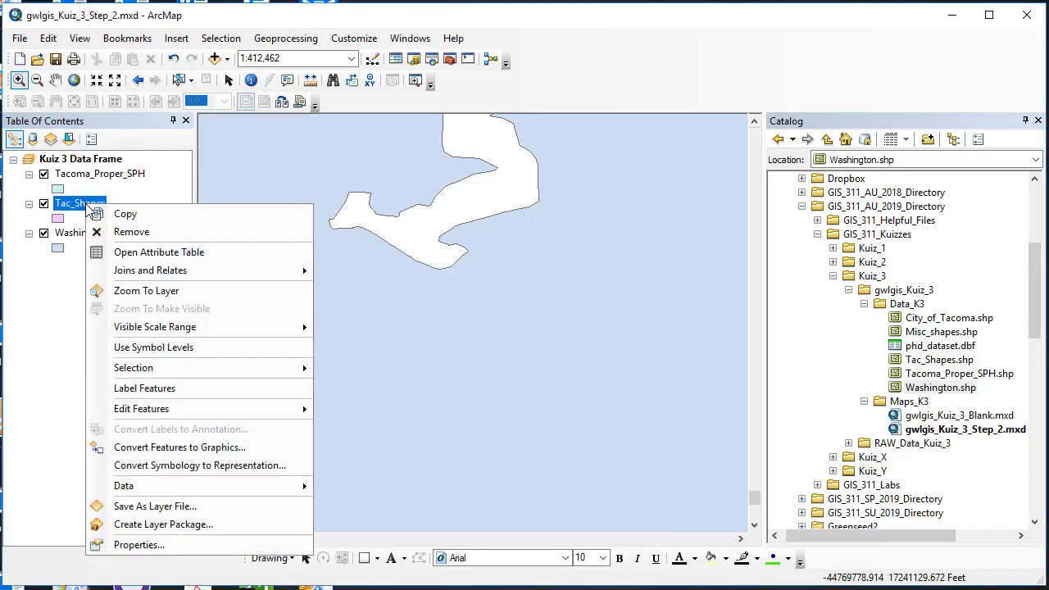
{"action": "left_click", "coordinate": [117, 293]}
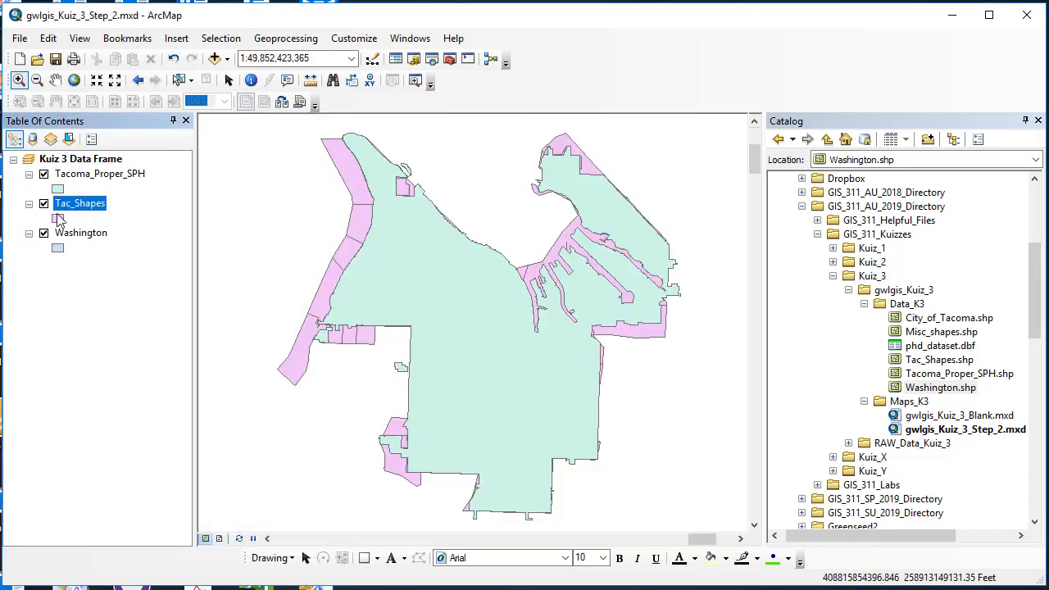
{"action": "right_click", "coordinate": [74, 234]}
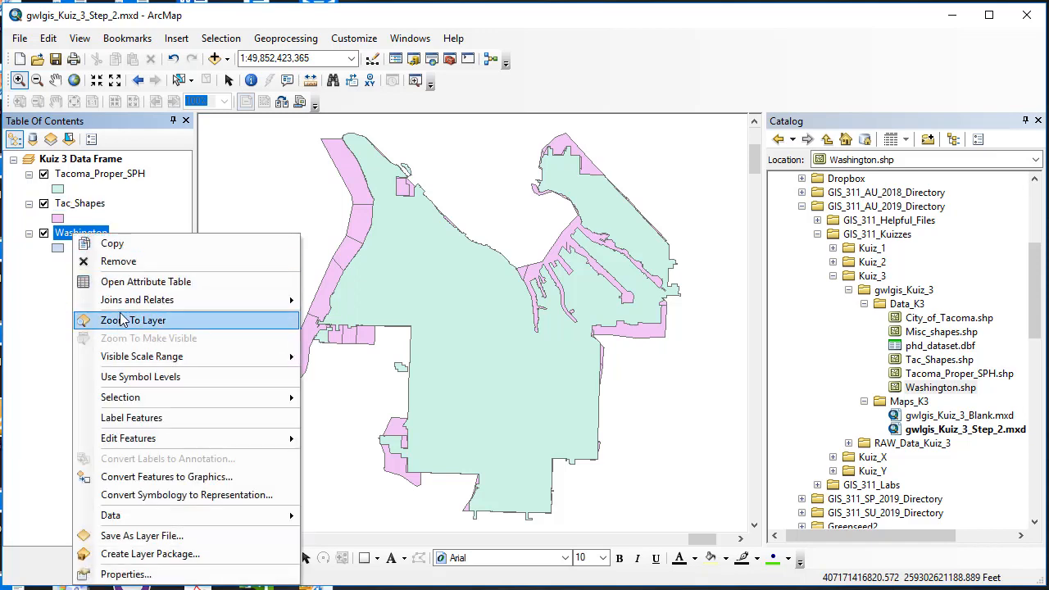
{"action": "left_click", "coordinate": [121, 320]}
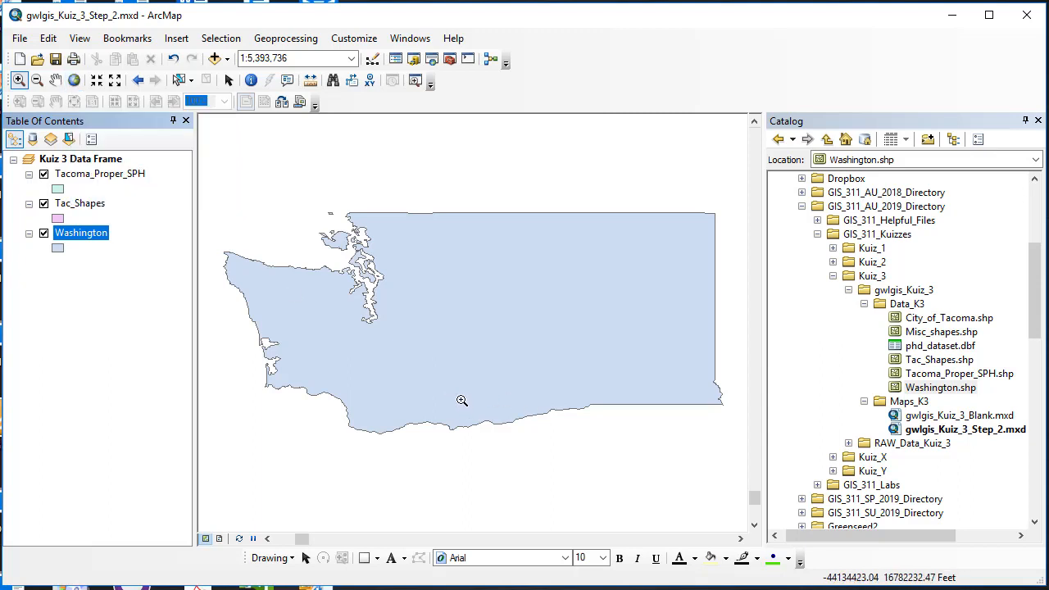
{"action": "left_click", "coordinate": [74, 84]}
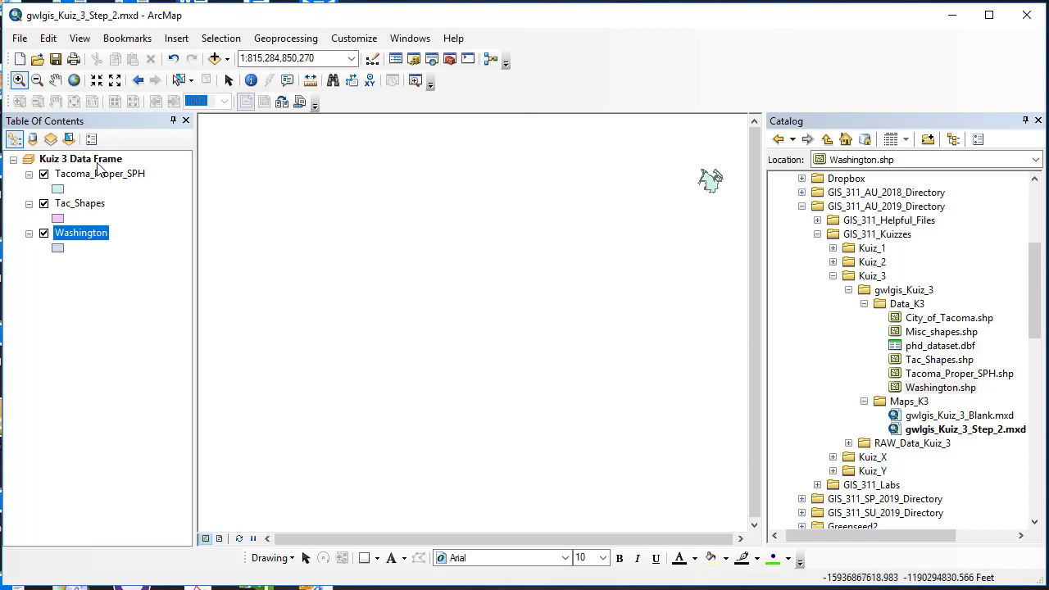
Check the data frame's current coordinate system in its properties.
{"action": "right_click", "coordinate": [96, 158]}
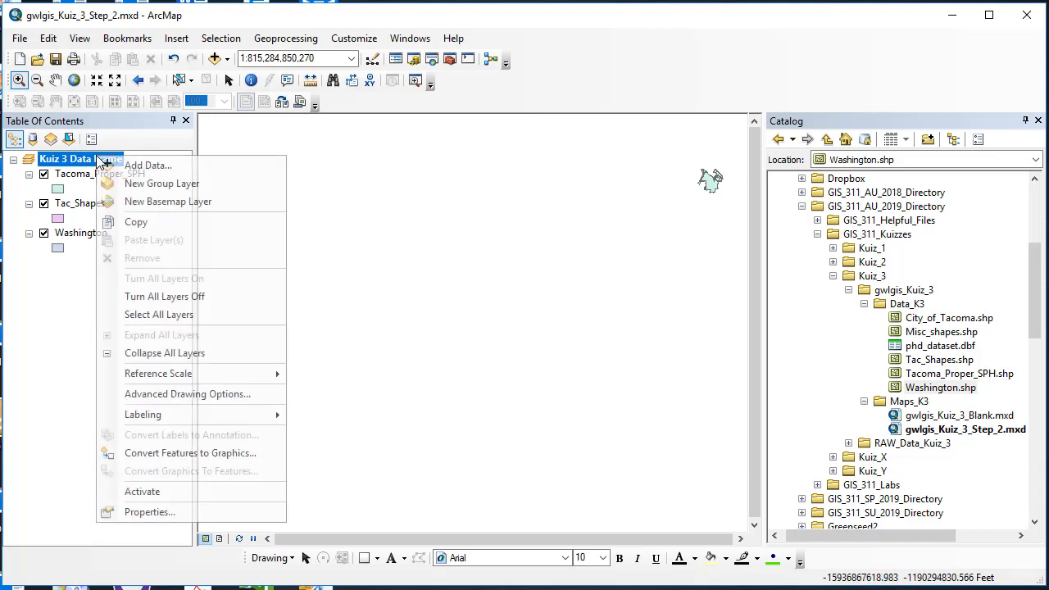
{"action": "left_click", "coordinate": [147, 512]}
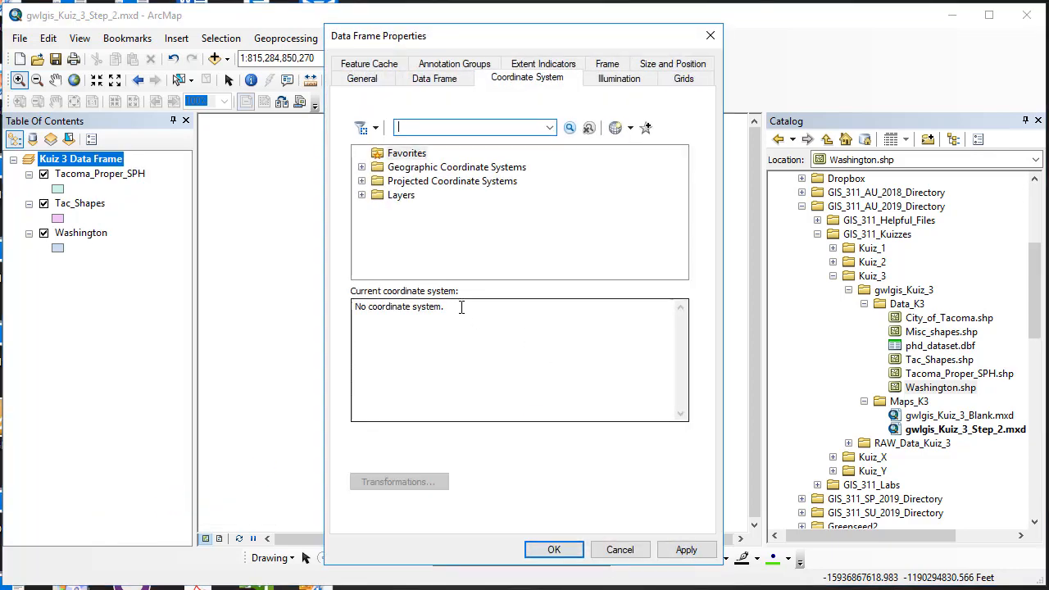
{"action": "left_click", "coordinate": [554, 549]}
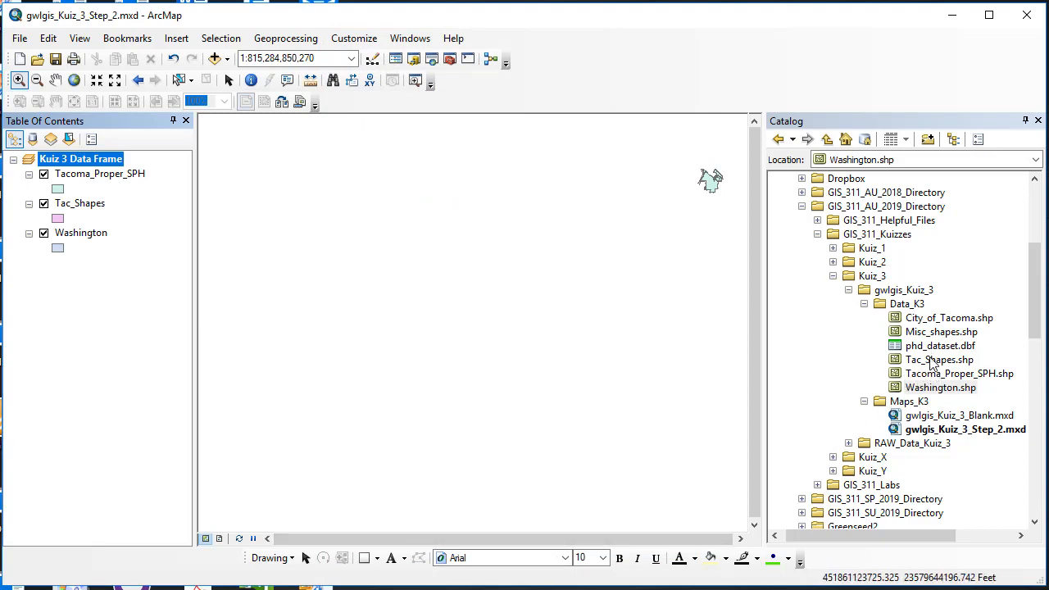
Add City_of_Tacoma.shp from the Data_K3 folder to the map and zoom to that layer.
{"action": "left_click_drag", "start_coordinate": [935, 321], "coordinate": [763, 315]}
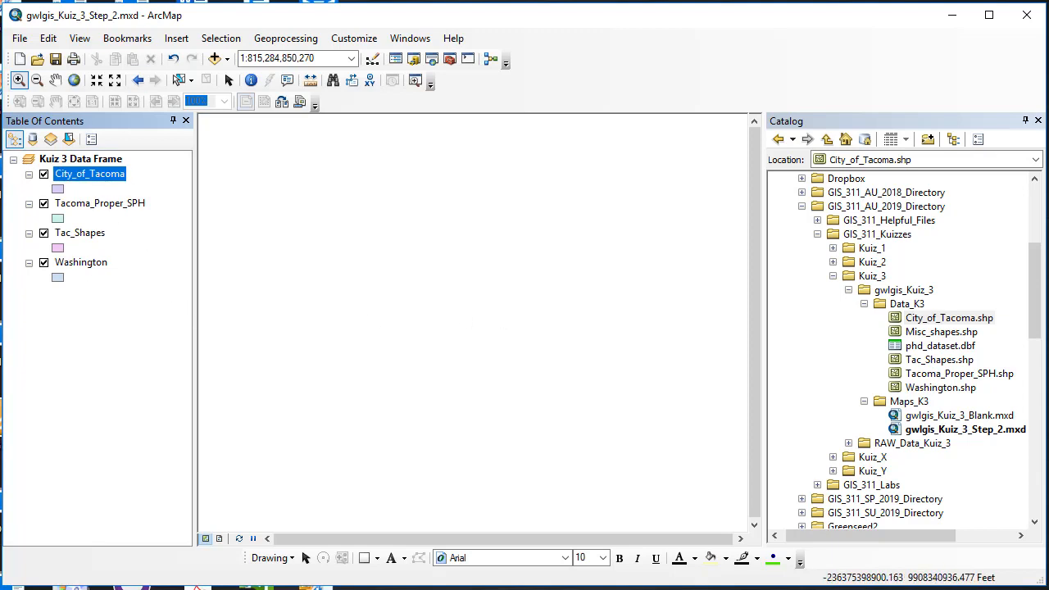
{"action": "right_click", "coordinate": [77, 174]}
{"action": "left_click", "coordinate": [114, 260]}
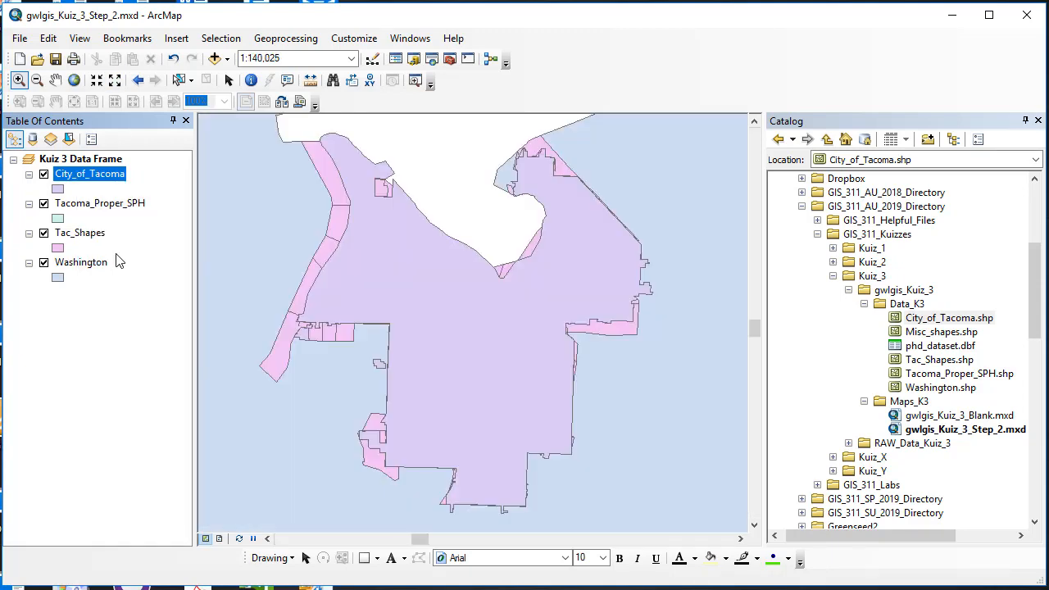
Toggle the City_of_Tacoma, Tac_Shapes and Tacoma_Proper_SPH layers on and off to compare their outlines.
{"action": "left_click", "coordinate": [44, 176]}
{"action": "left_click", "coordinate": [44, 175]}
{"action": "left_click", "coordinate": [44, 176]}
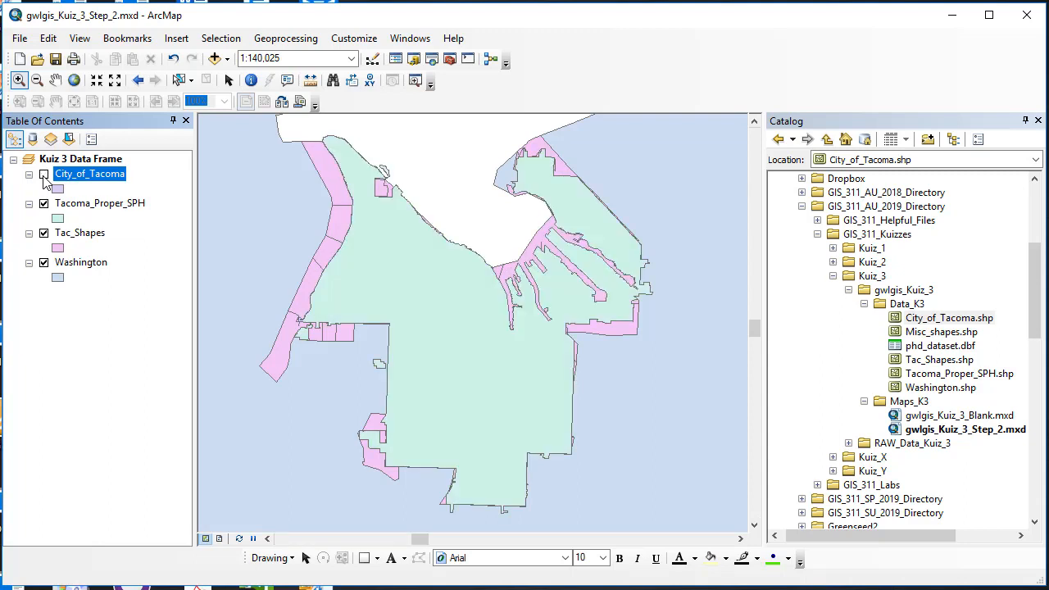
{"action": "left_click", "coordinate": [44, 175]}
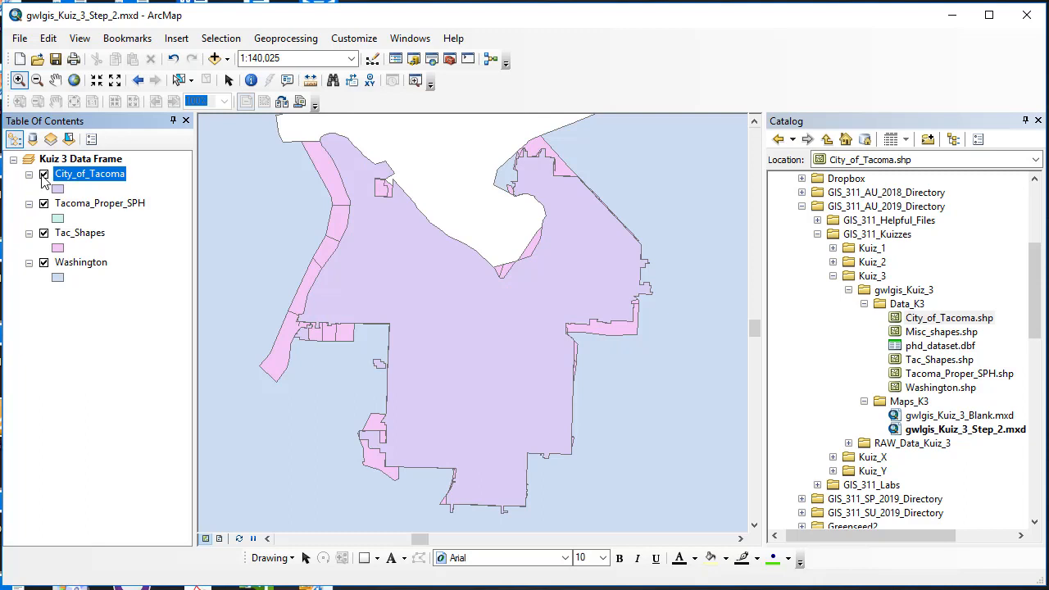
{"action": "left_click", "coordinate": [45, 205]}
{"action": "left_click", "coordinate": [44, 234]}
{"action": "left_click", "coordinate": [44, 234]}
{"action": "left_click", "coordinate": [44, 205]}
{"action": "left_click", "coordinate": [45, 175]}
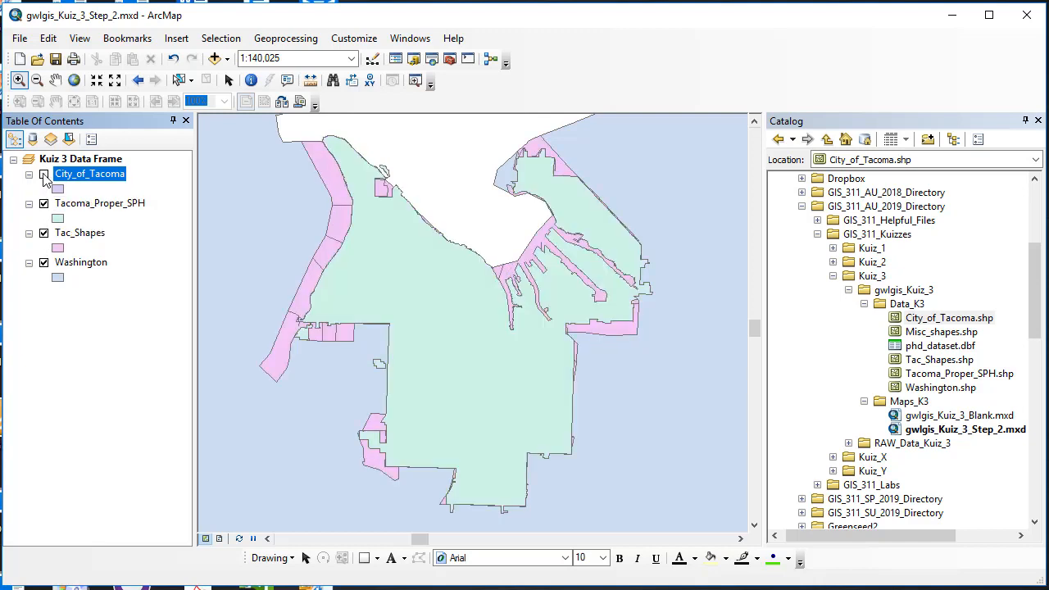
{"action": "left_click", "coordinate": [44, 176]}
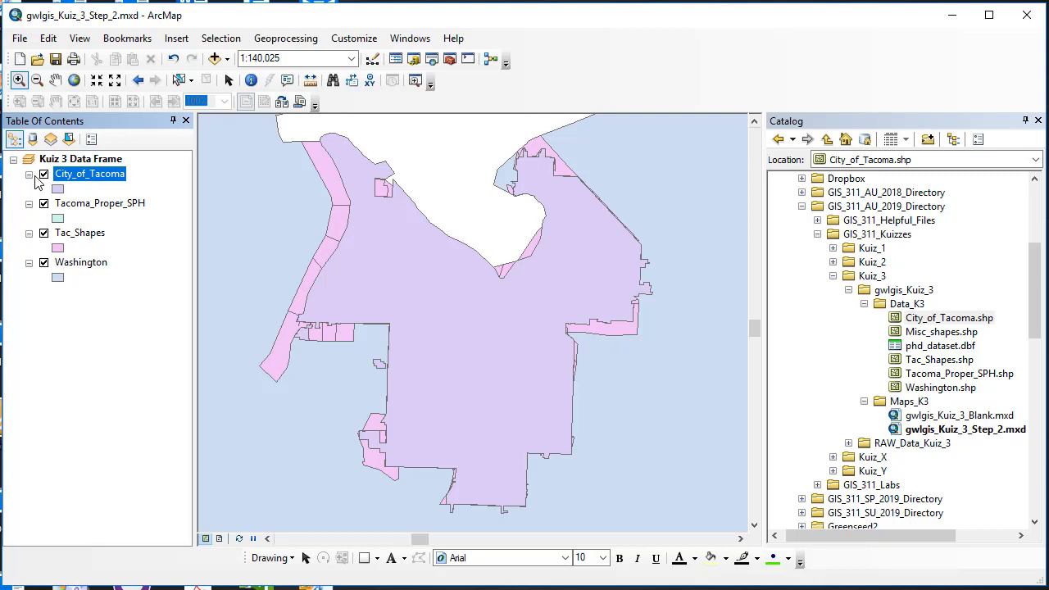
Inspect the projected coordinate system of the City_of_Tacoma layer in its source properties.
{"action": "right_click", "coordinate": [104, 180]}
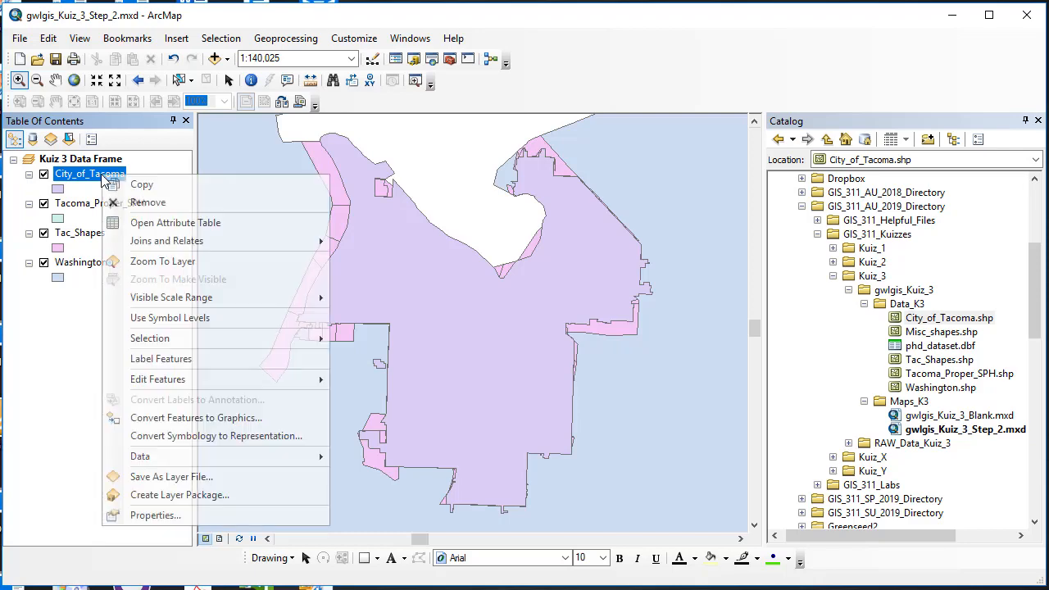
{"action": "left_click", "coordinate": [201, 516]}
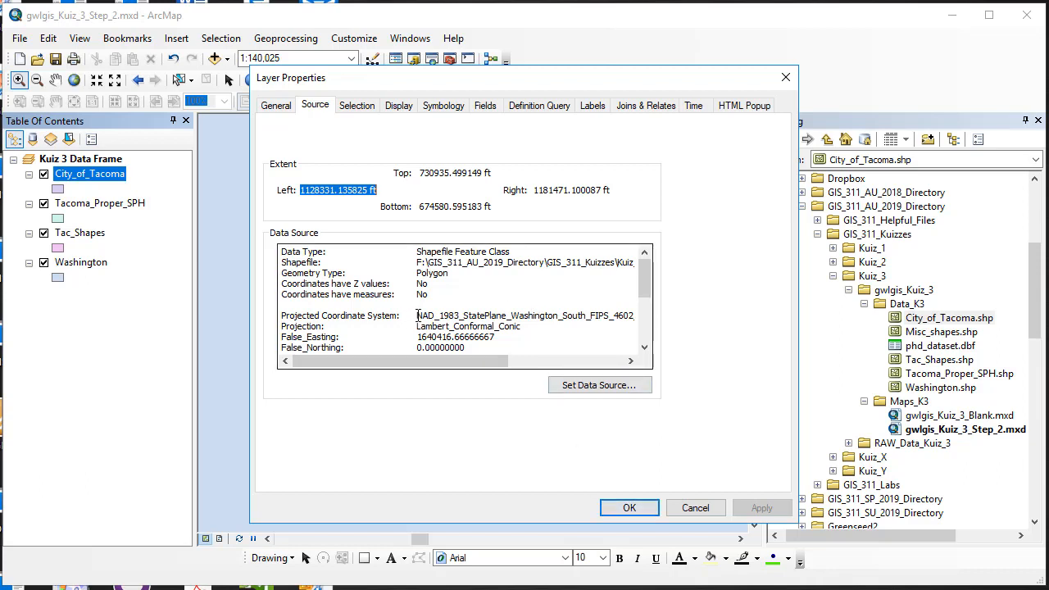
{"action": "left_click_drag", "start_coordinate": [417, 316], "coordinate": [639, 316]}
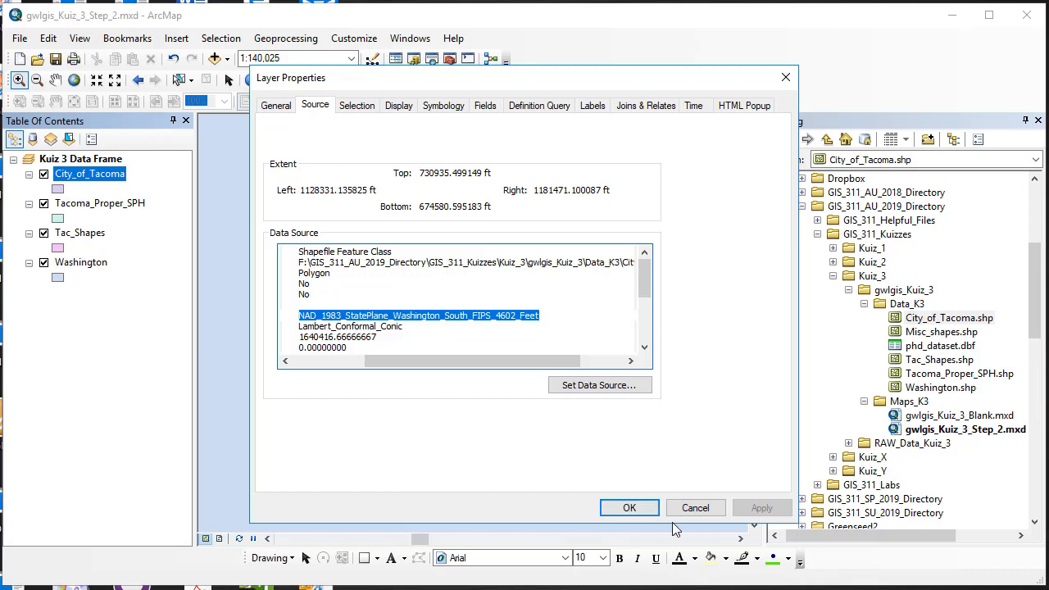
{"action": "left_click", "coordinate": [629, 508]}
Clear the data frame's coordinate system in its properties and apply the change.
{"action": "left_click", "coordinate": [109, 160]}
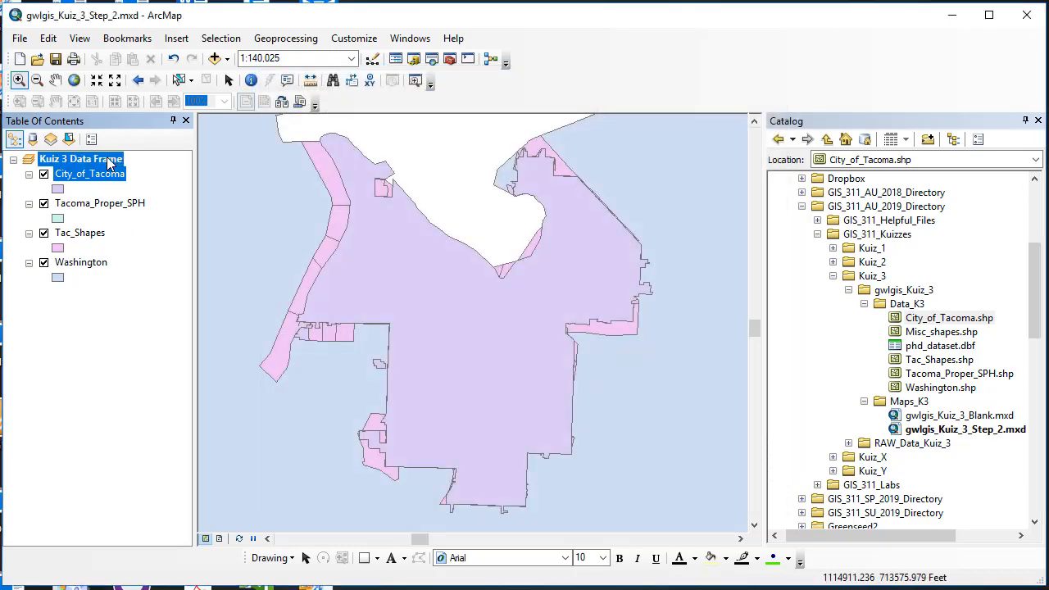
{"action": "right_click", "coordinate": [109, 162]}
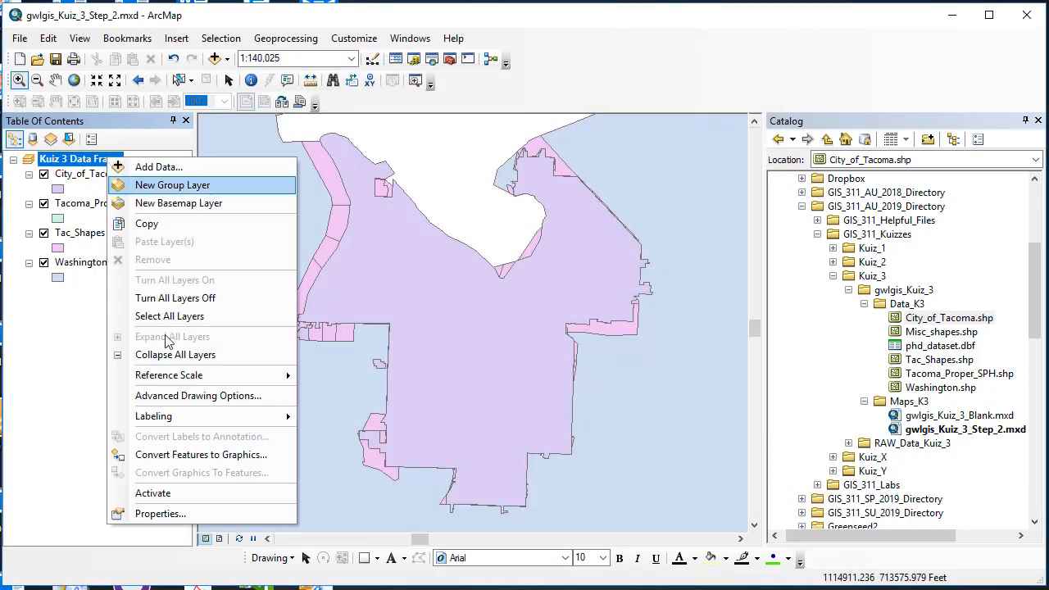
{"action": "left_click", "coordinate": [217, 514]}
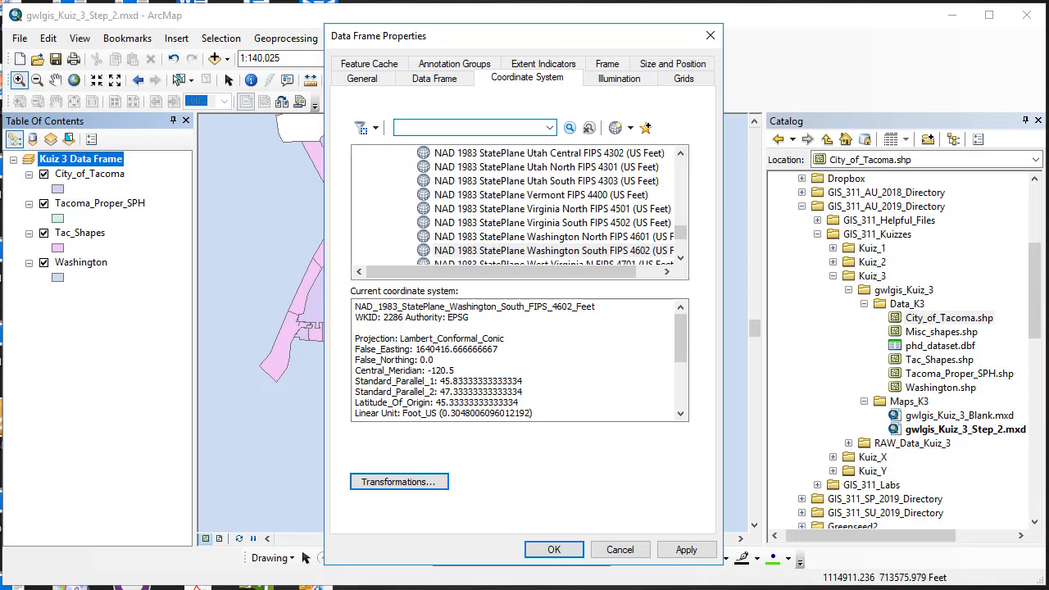
{"action": "left_click", "coordinate": [630, 128]}
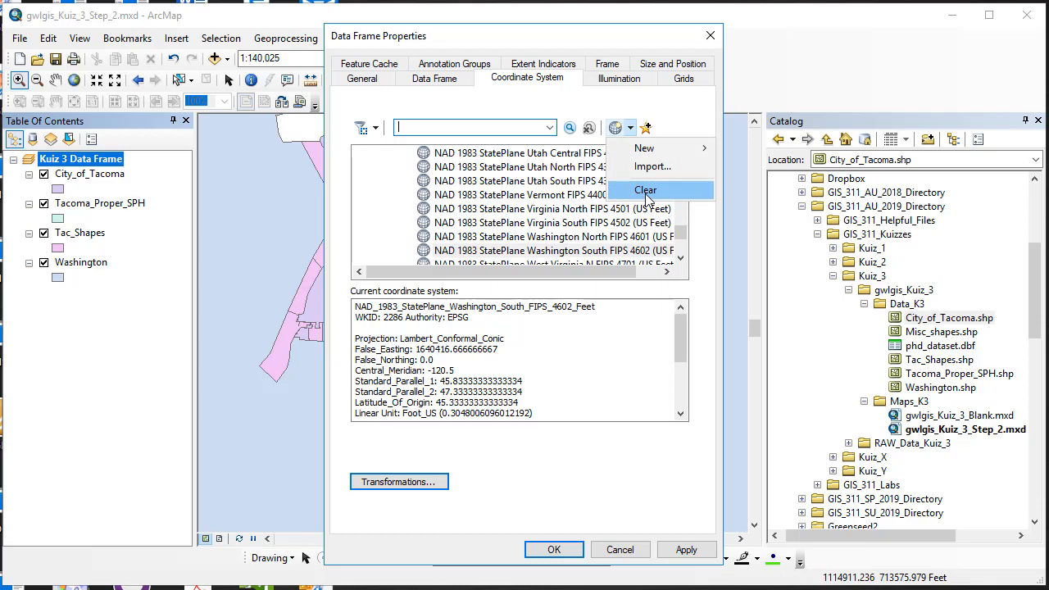
{"action": "left_click", "coordinate": [645, 193]}
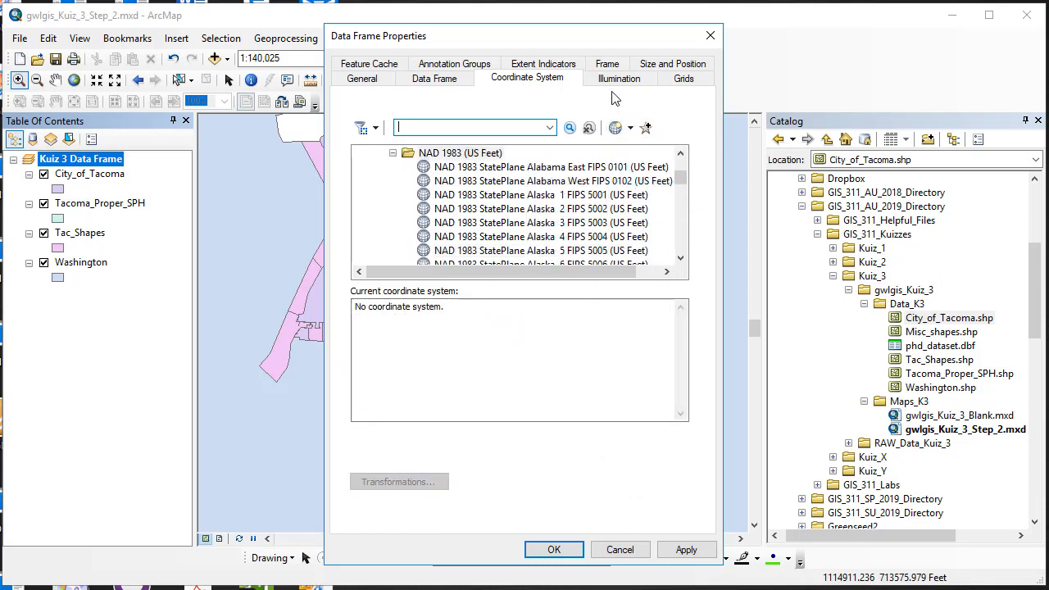
{"action": "left_click_drag", "start_coordinate": [585, 47], "coordinate": [874, 41]}
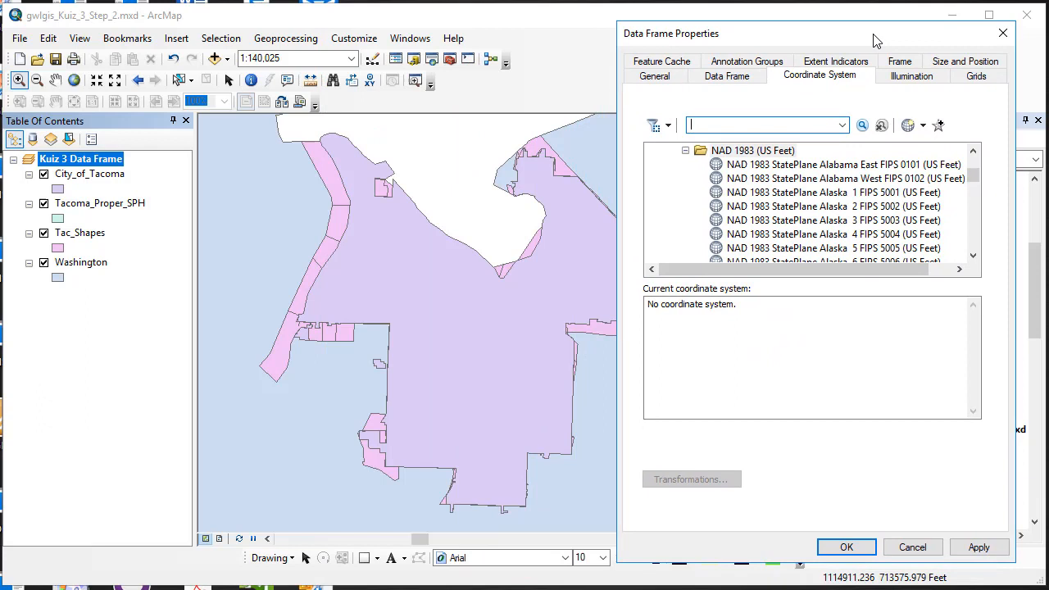
{"action": "left_click", "coordinate": [980, 547]}
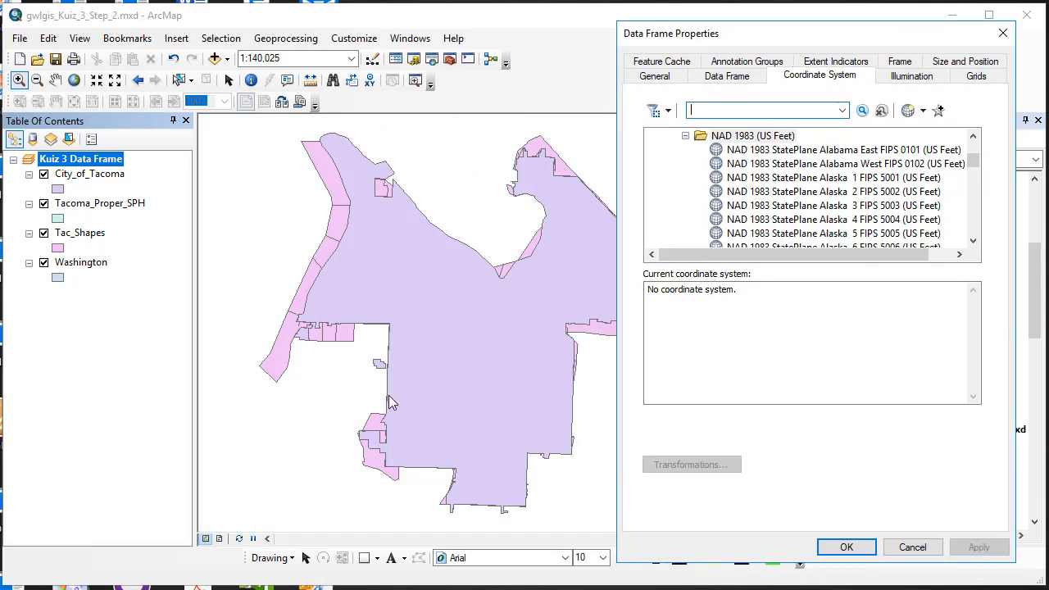
{"action": "left_click", "coordinate": [691, 110]}
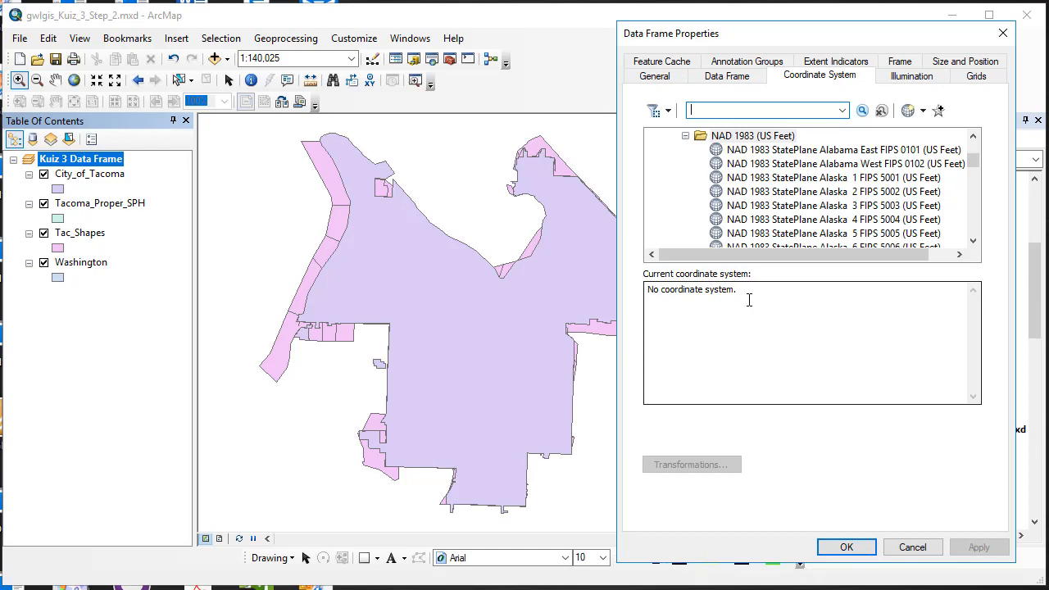
{"action": "left_click", "coordinate": [848, 549]}
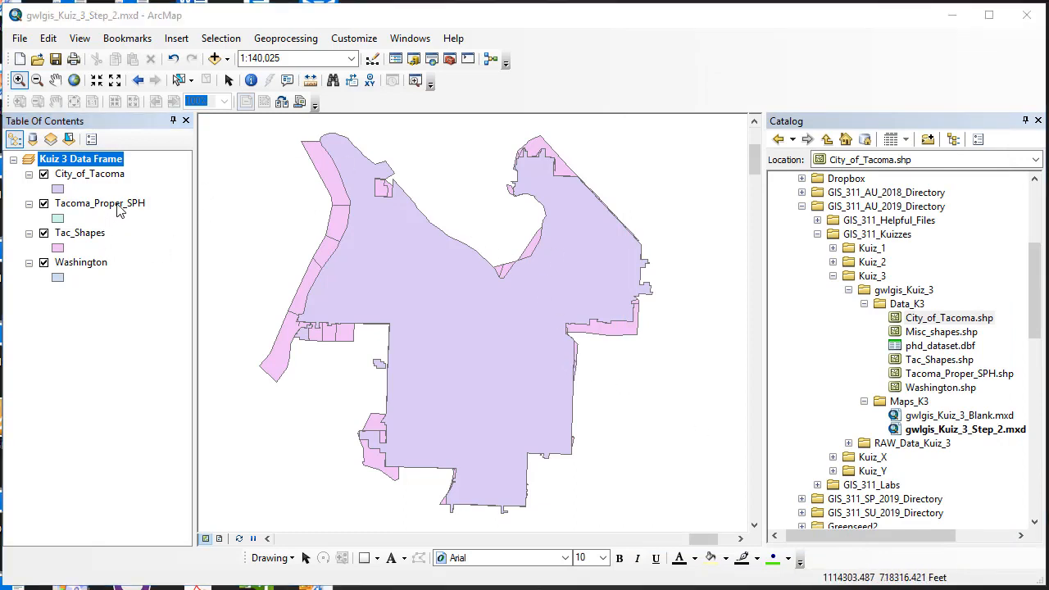
Move Tacoma_Proper_SPH to the top of the layer list and add Misc_shapes.shp from the Data_K3 folder to the map.
{"action": "left_click_drag", "start_coordinate": [119, 212], "coordinate": [115, 170]}
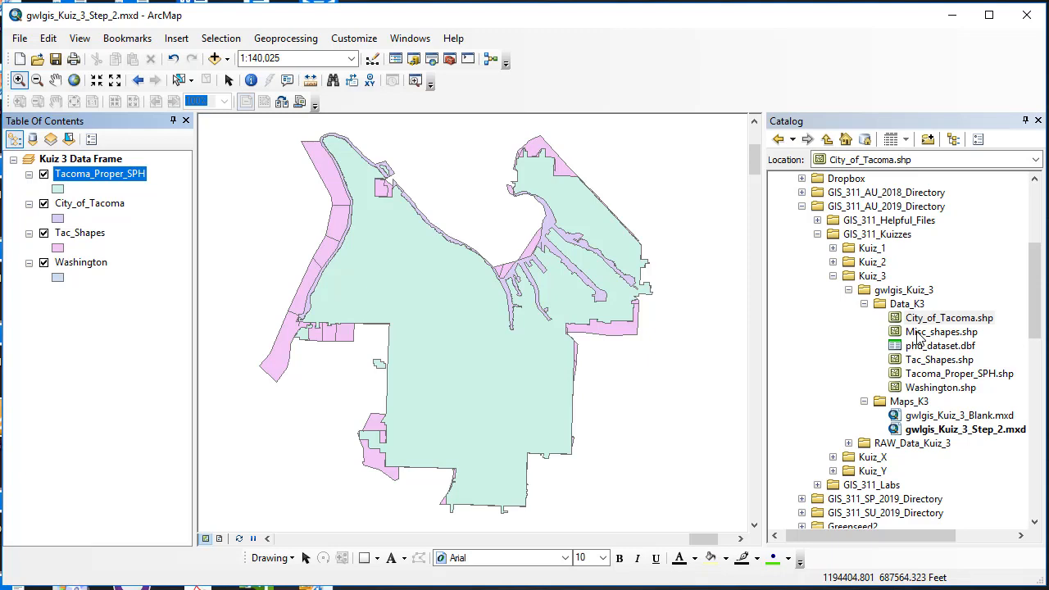
{"action": "left_click_drag", "start_coordinate": [918, 333], "coordinate": [495, 343]}
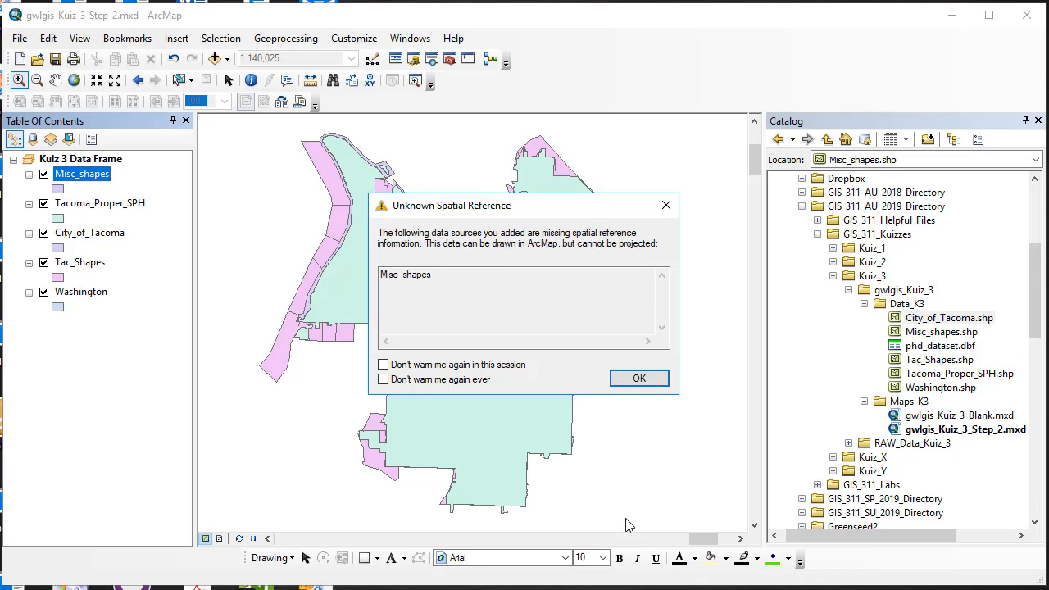
{"action": "left_click", "coordinate": [639, 382]}
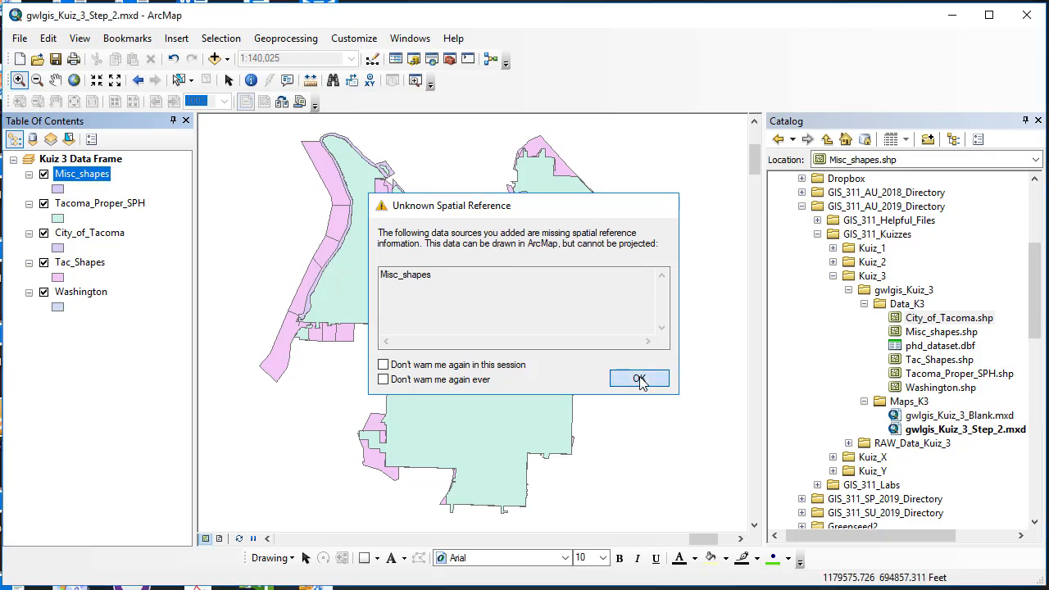
Zoom to the Misc_shapes layer and move it below Tac_Shapes, just above Washington, in the layer list.
{"action": "right_click", "coordinate": [77, 177]}
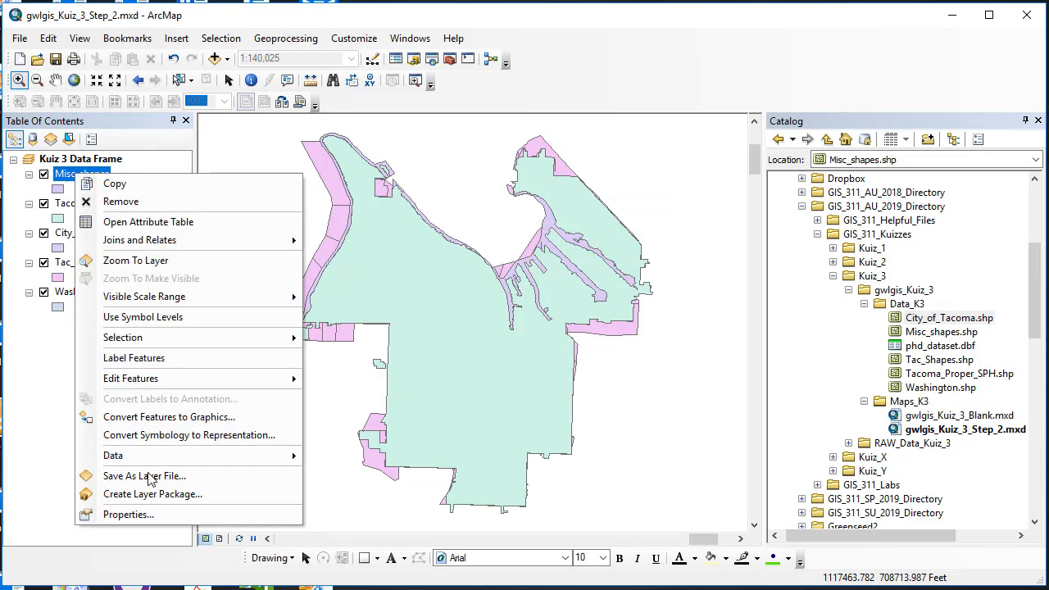
{"action": "left_click", "coordinate": [140, 262]}
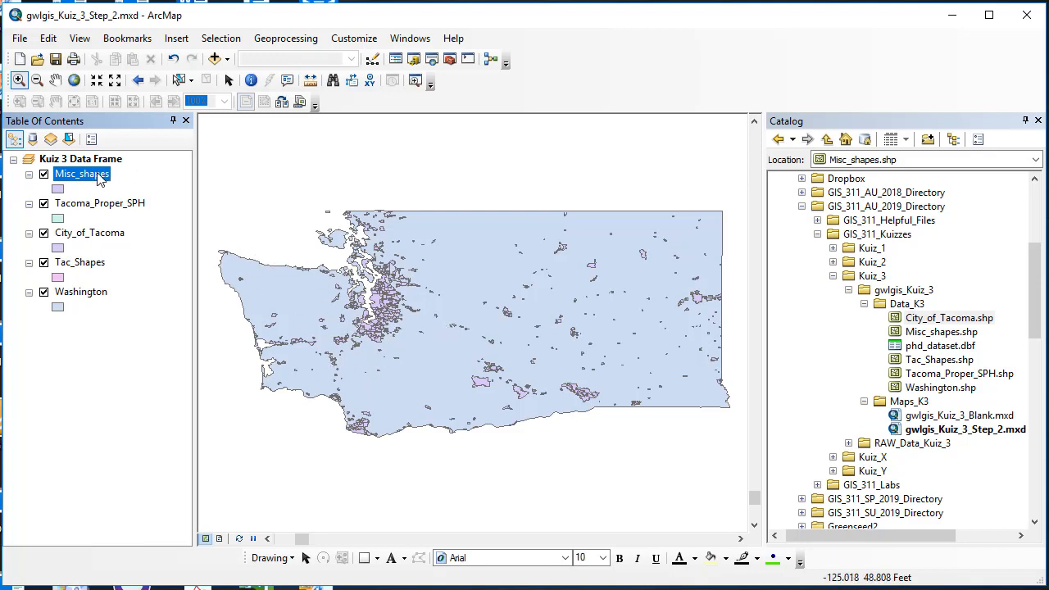
{"action": "left_click_drag", "start_coordinate": [97, 179], "coordinate": [100, 284]}
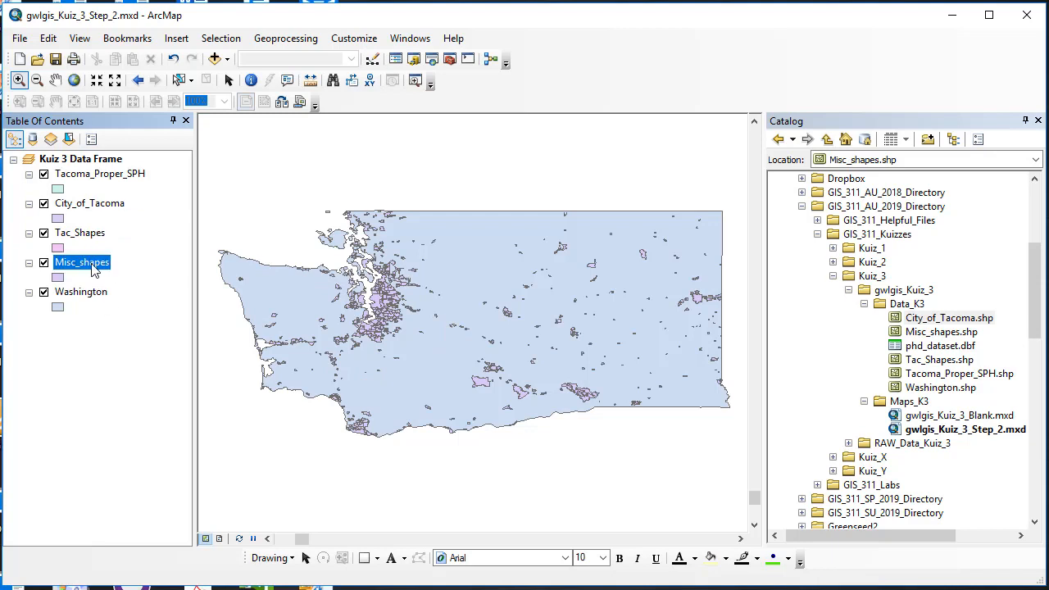
Toggle the Misc_shapes layer off and on to compare it with the Washington outline.
{"action": "left_click", "coordinate": [43, 263]}
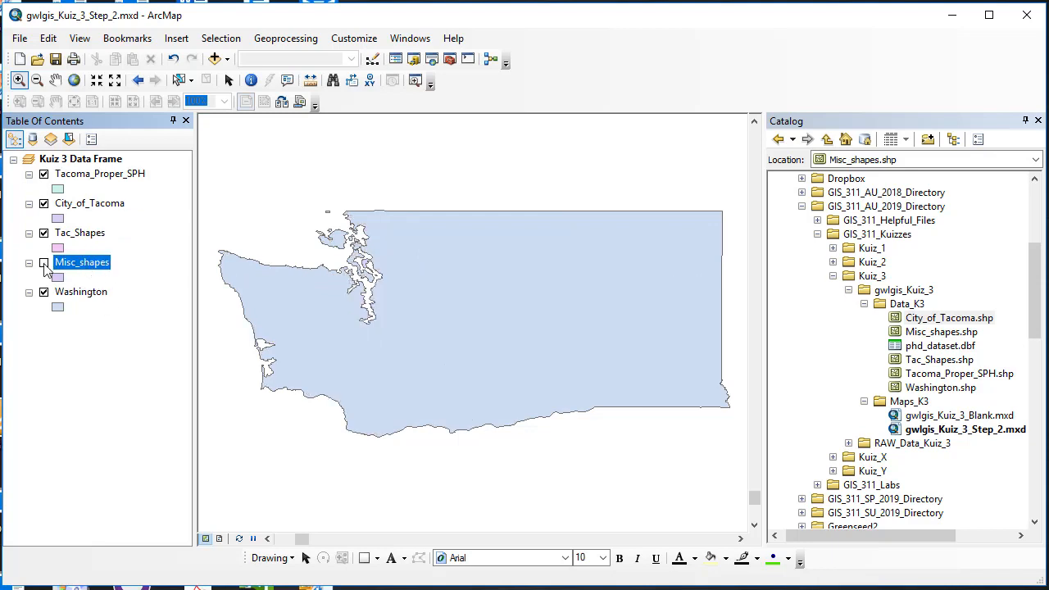
{"action": "left_click", "coordinate": [43, 263]}
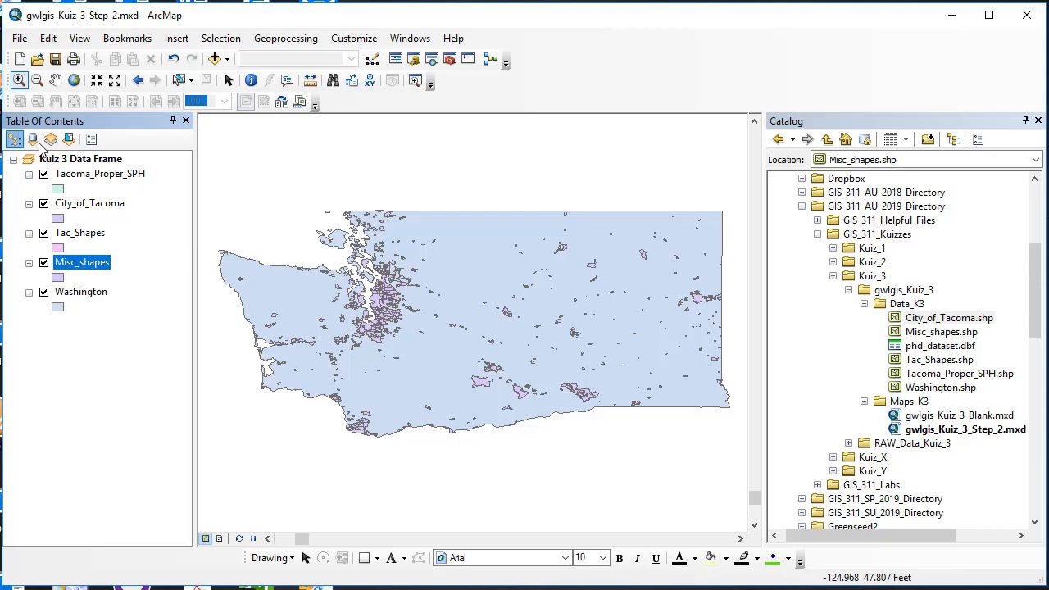
Clear the data frame's coordinate system again in its properties and close the dialog.
{"action": "left_click", "coordinate": [87, 163]}
{"action": "right_click", "coordinate": [88, 164]}
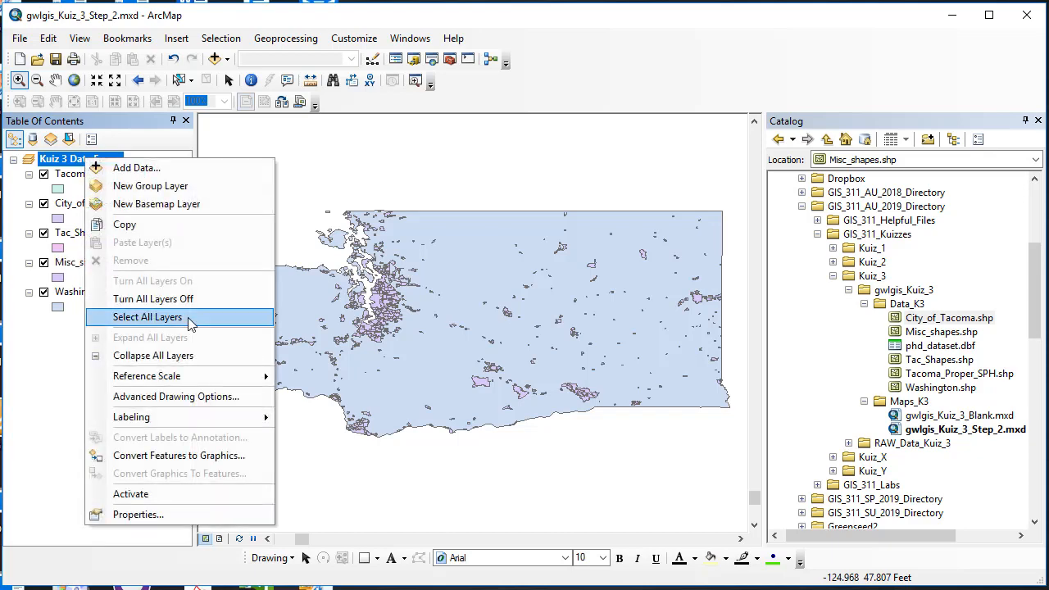
{"action": "left_click", "coordinate": [215, 514]}
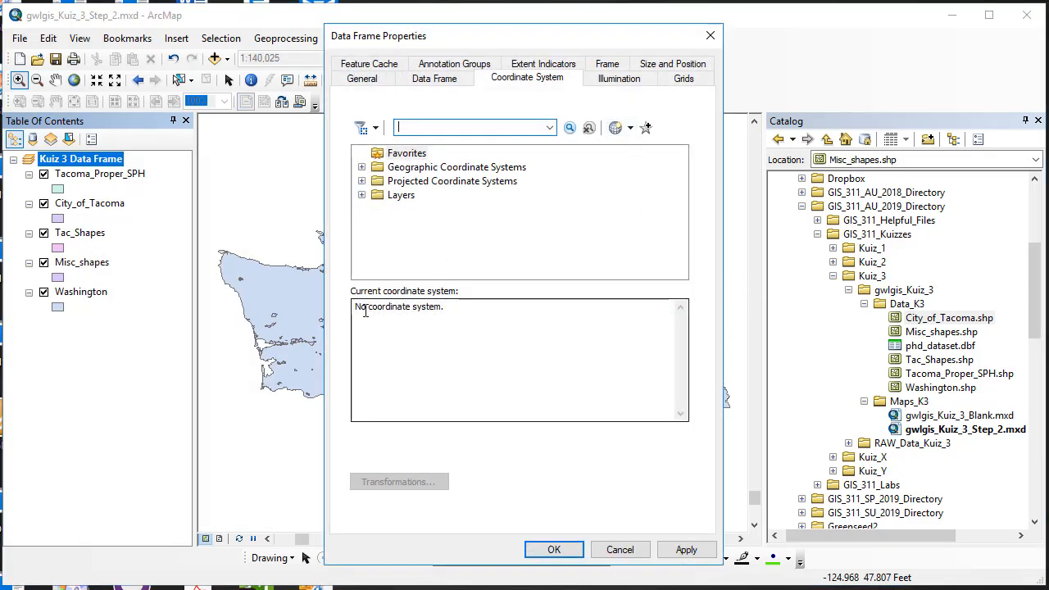
{"action": "left_click", "coordinate": [631, 127]}
{"action": "left_click", "coordinate": [652, 194]}
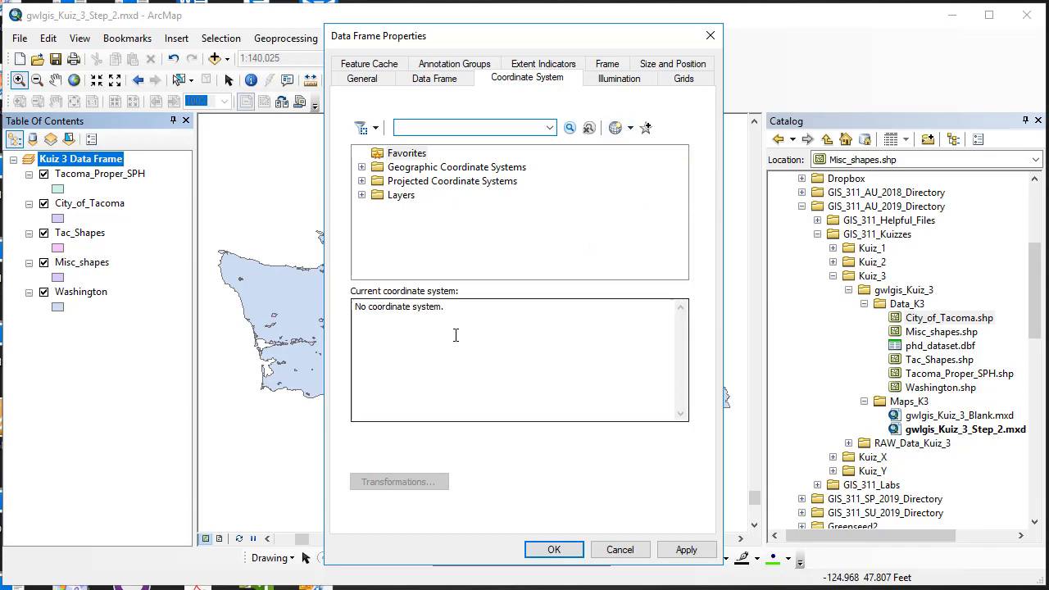
{"action": "left_click", "coordinate": [554, 550]}
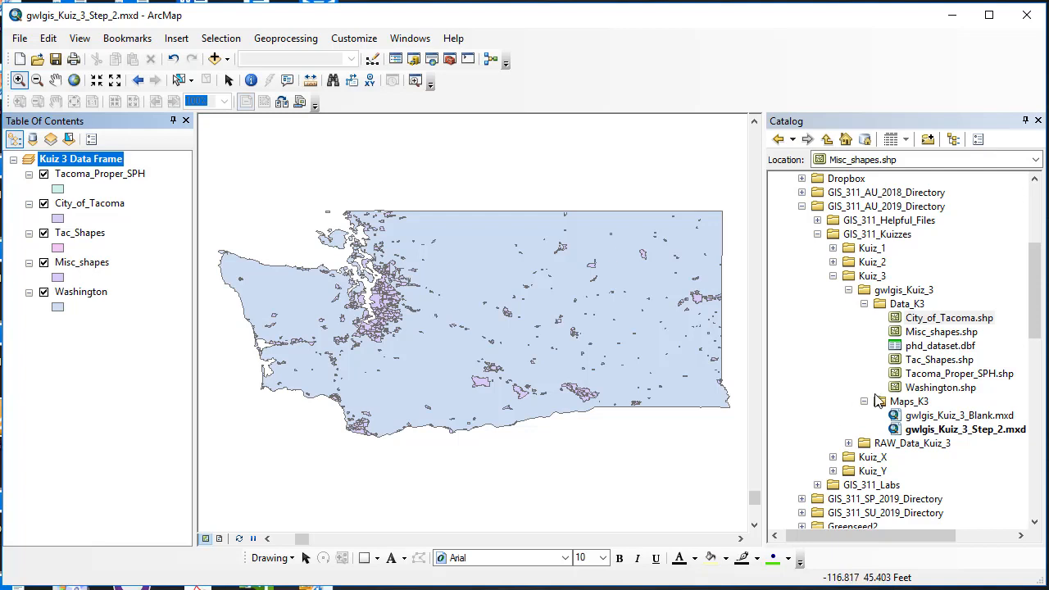
Add the phd_dataset.dbf table from the Data_K3 folder to the map.
{"action": "left_click_drag", "start_coordinate": [934, 345], "coordinate": [428, 338]}
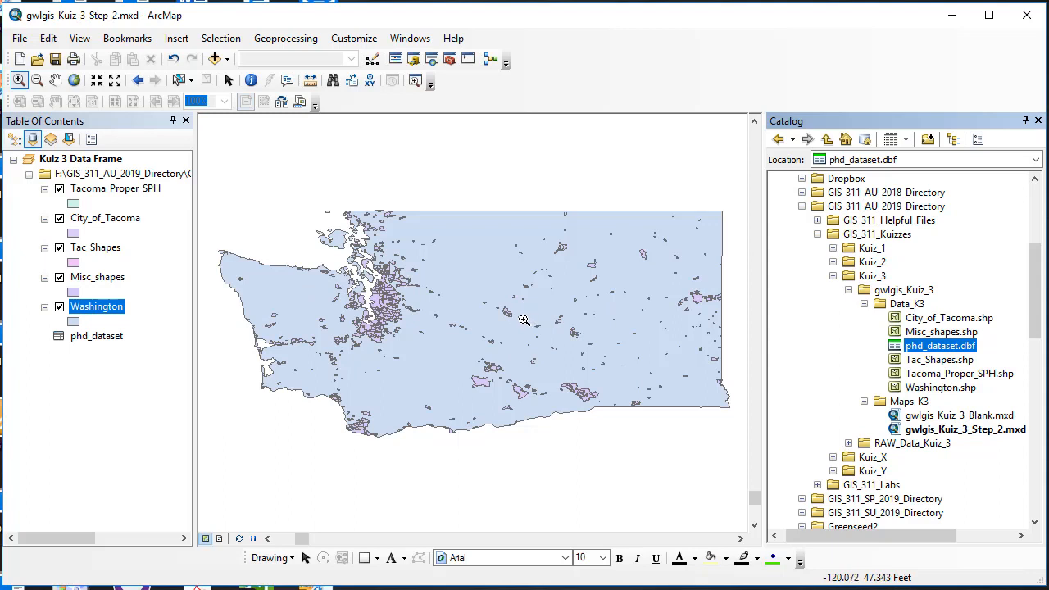
{"action": "right_click", "coordinate": [82, 162]}
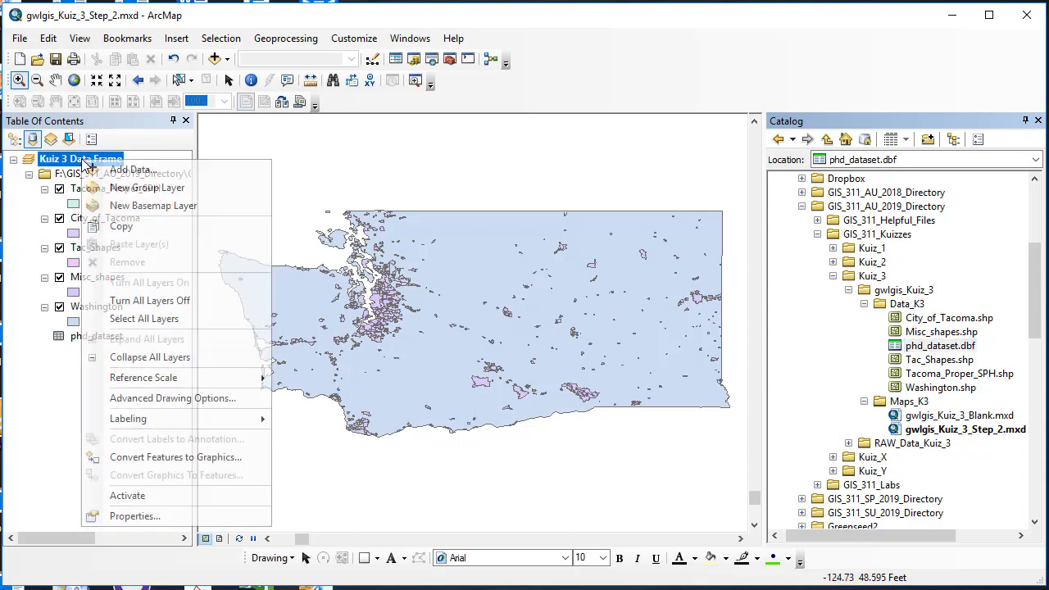
{"action": "left_click", "coordinate": [24, 400]}
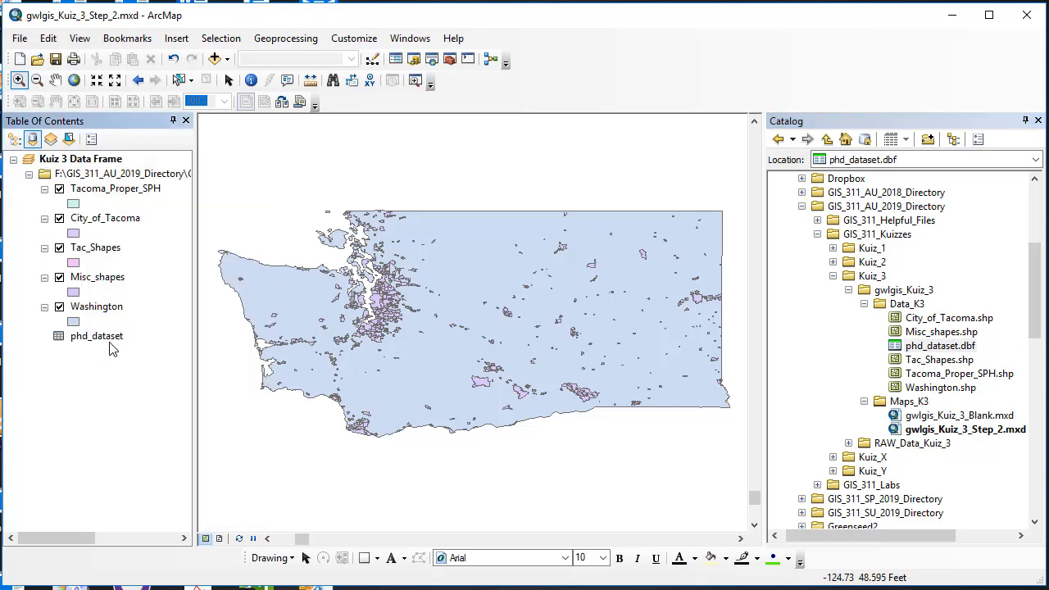
Open the data frame properties to check its coordinate system and cancel the dialog.
{"action": "right_click", "coordinate": [92, 160]}
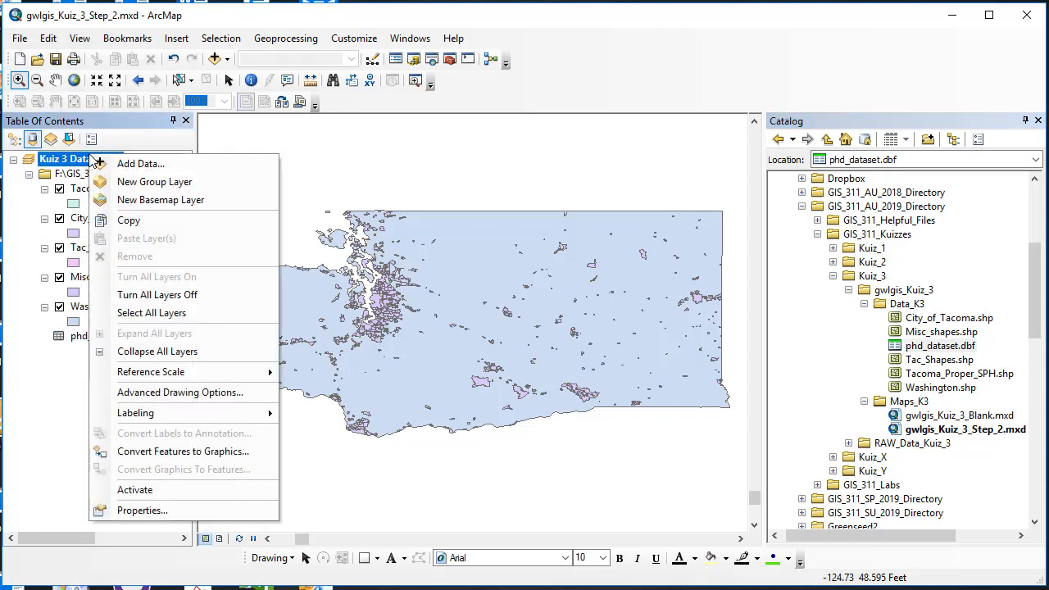
{"action": "left_click", "coordinate": [163, 508]}
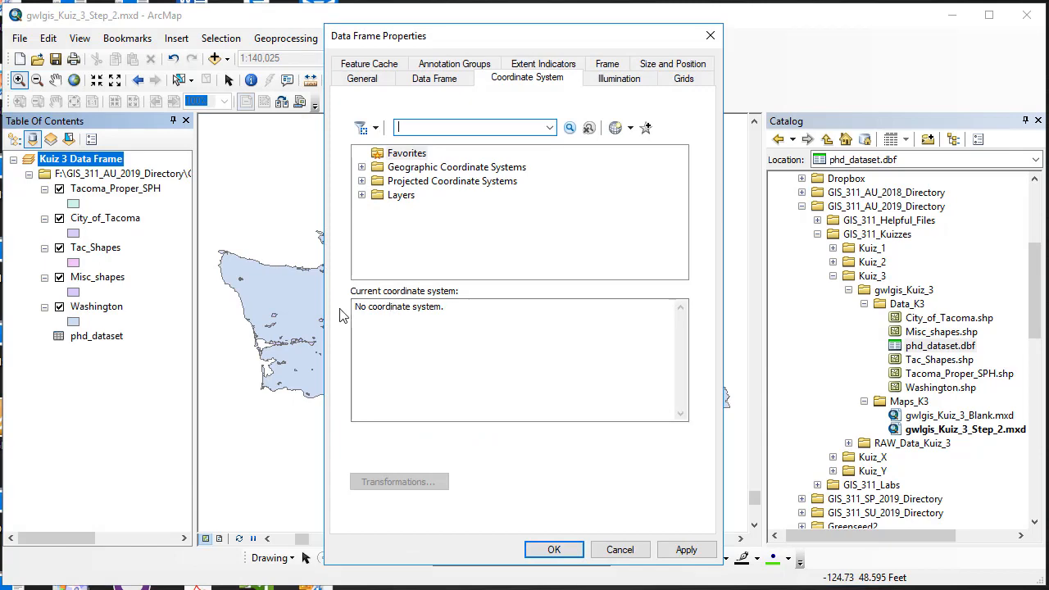
{"action": "left_click", "coordinate": [621, 551]}
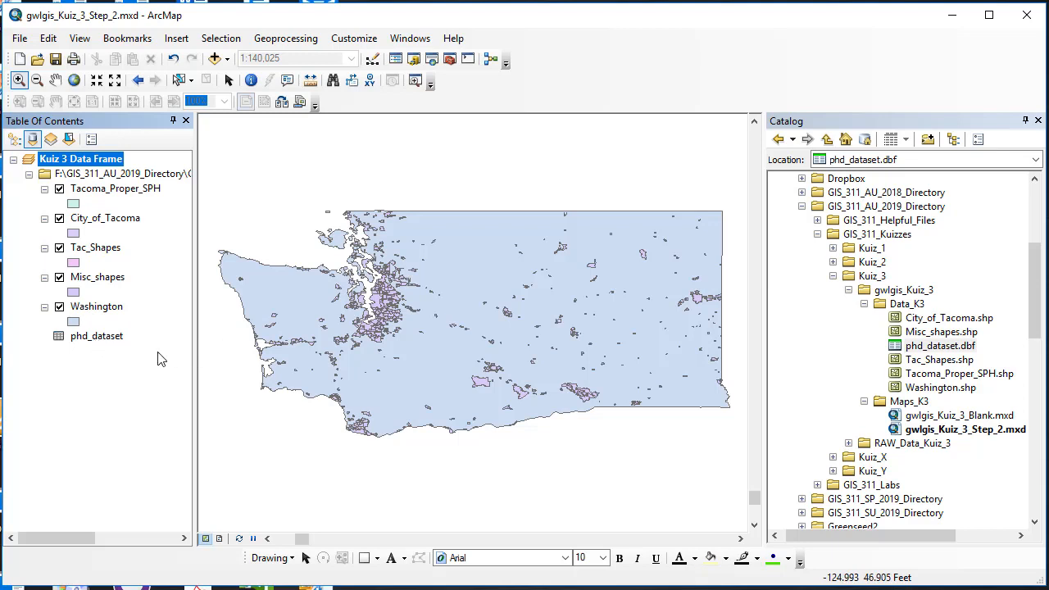
View the full extent of the map, then zoom back to the Misc_shapes layer.
{"action": "left_click", "coordinate": [74, 79]}
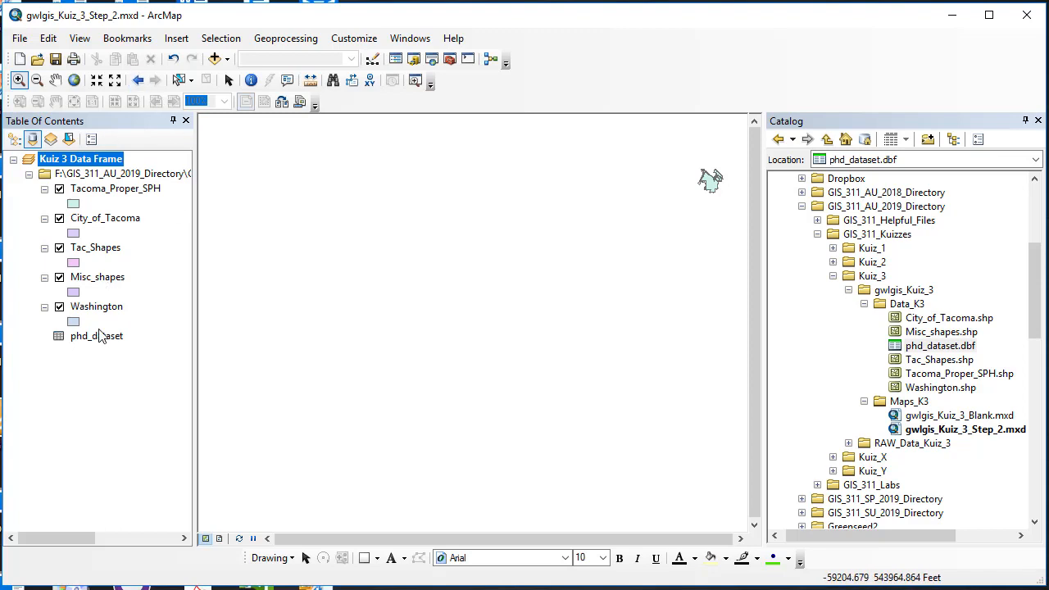
{"action": "right_click", "coordinate": [96, 280]}
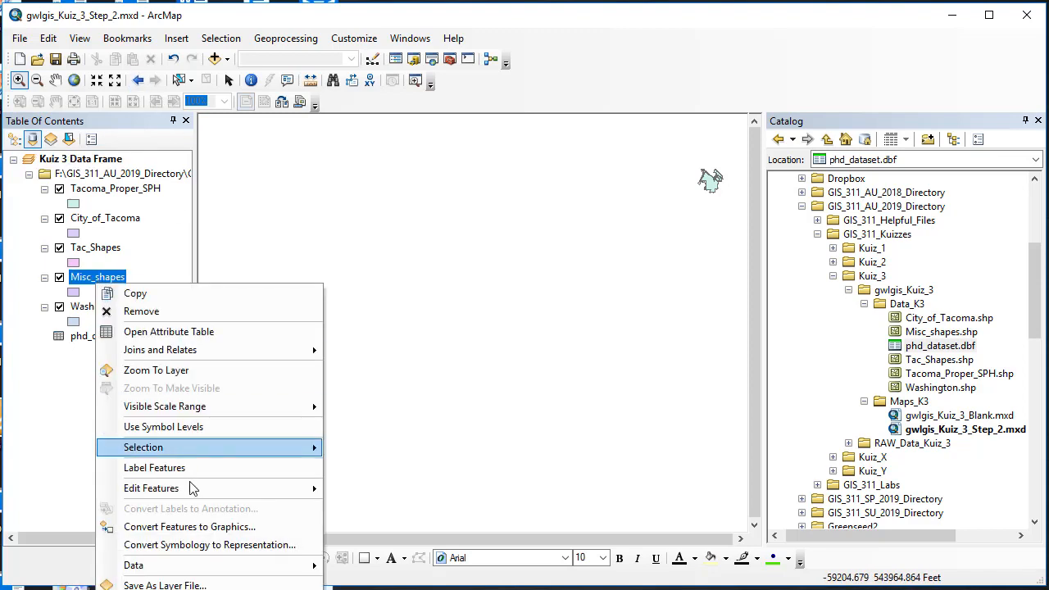
{"action": "left_click", "coordinate": [185, 374]}
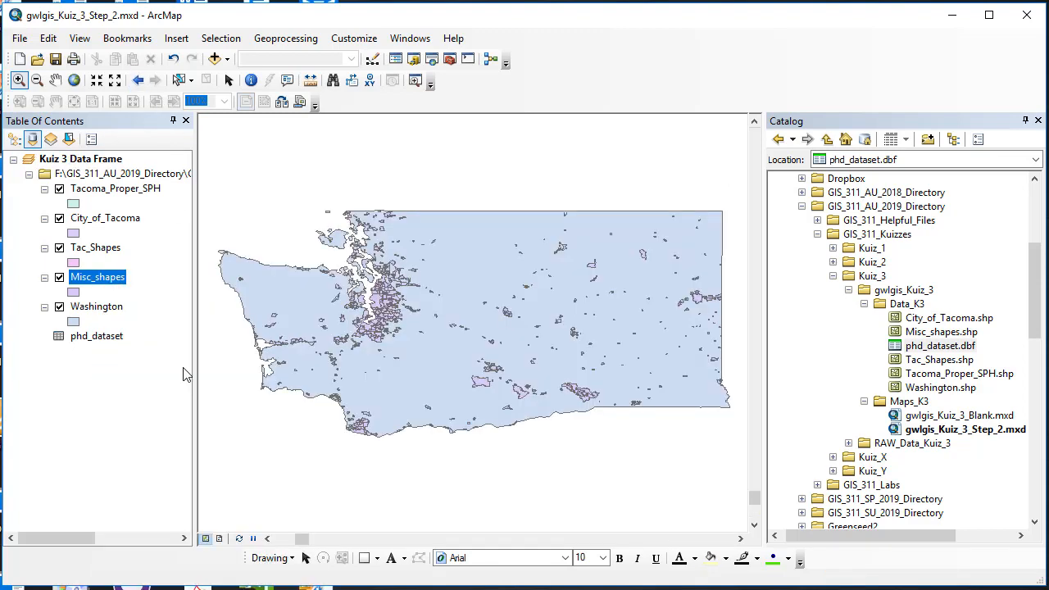
Save the map document as gwlgis_Kuiz_3_Step_3.mxd in the Maps_K3 folder.
{"action": "left_click", "coordinate": [19, 39]}
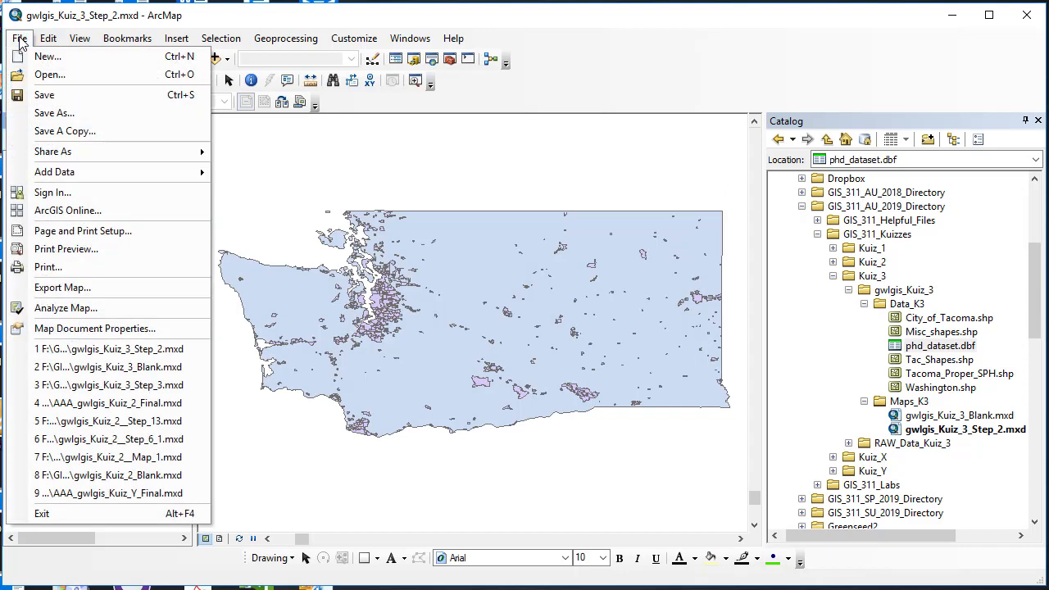
{"action": "left_click", "coordinate": [66, 114]}
{"action": "left_click", "coordinate": [549, 427]}
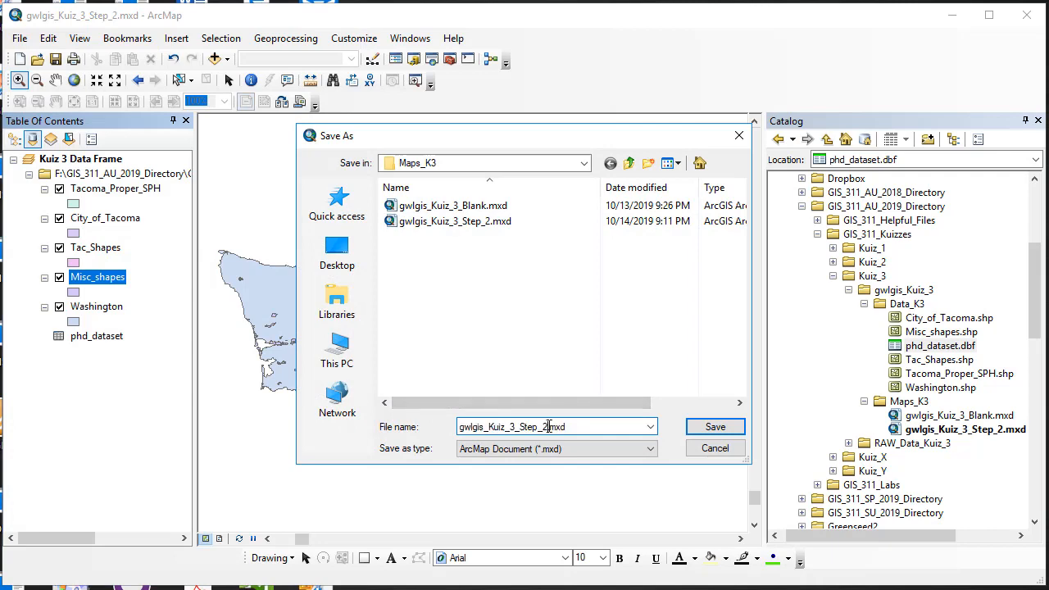
{"action": "key", "text": "BackSpace"}
{"action": "type", "text": "3"}
{"action": "left_click", "coordinate": [721, 428]}
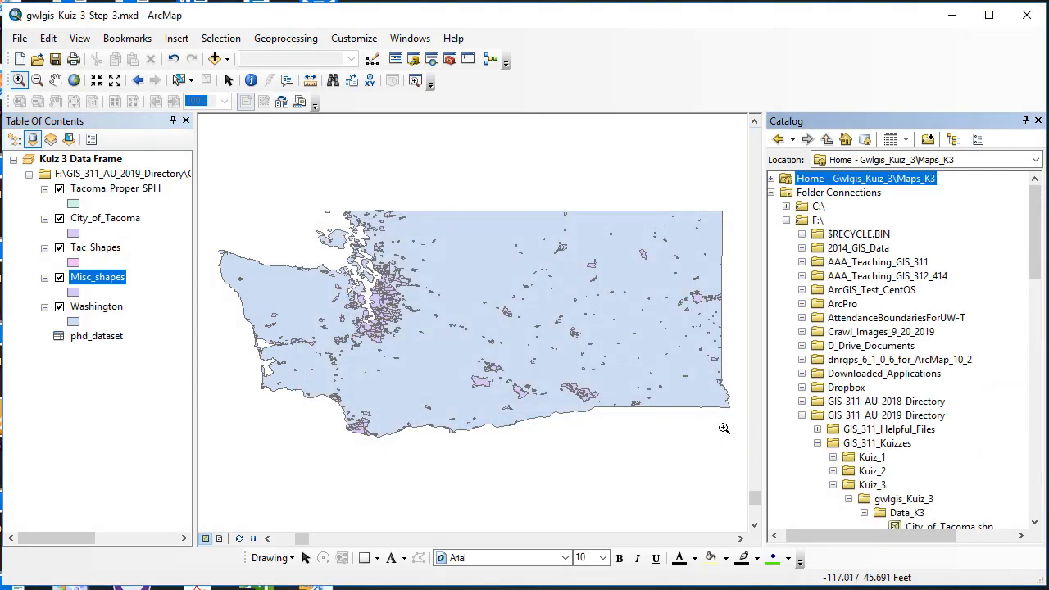
{"action": "scroll", "coordinate": [869, 410], "scroll_direction": "down", "scroll_amount": 6}
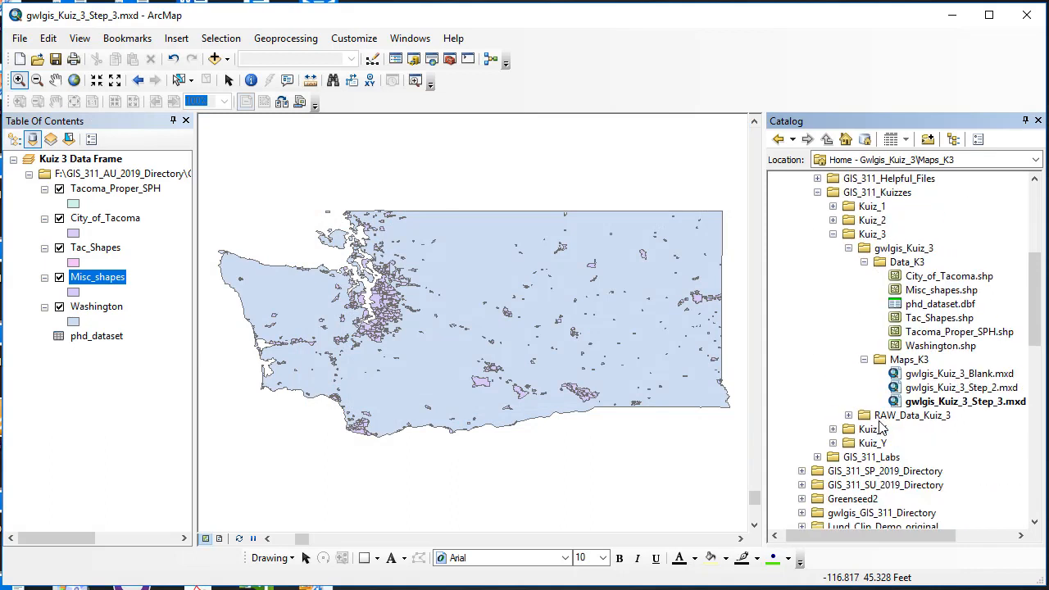